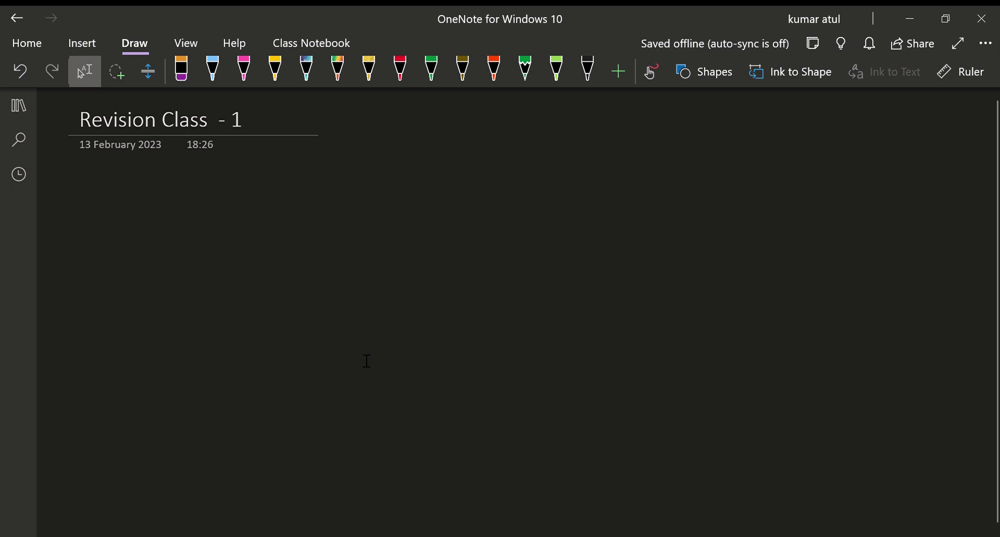
Handwrite the heading 'Indicator' in pink ink near the top of the page
left_click(556, 68)
left_click(244, 68)
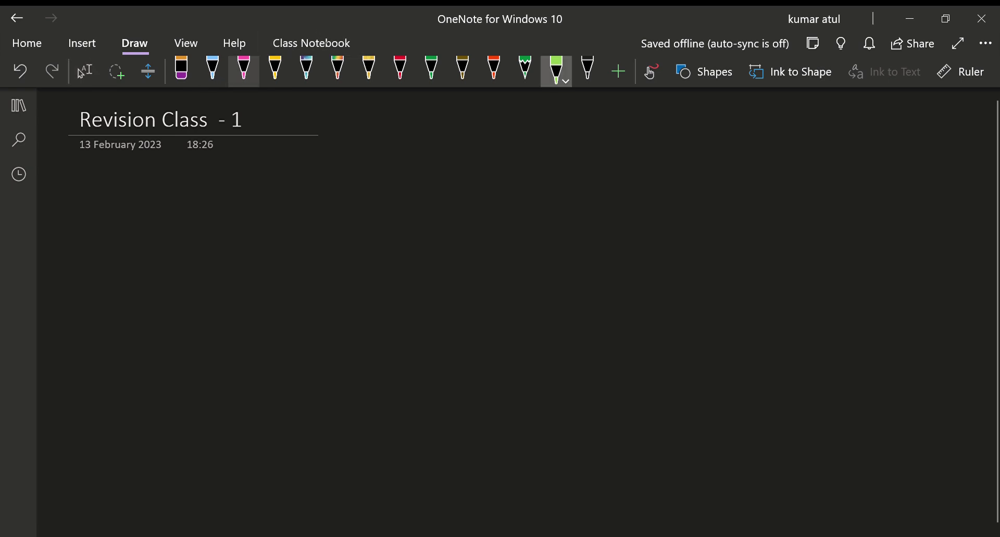
left_click_drag(412, 174, 440, 173)
left_click_drag(426, 175, 423, 197)
left_click_drag(416, 198, 480, 196)
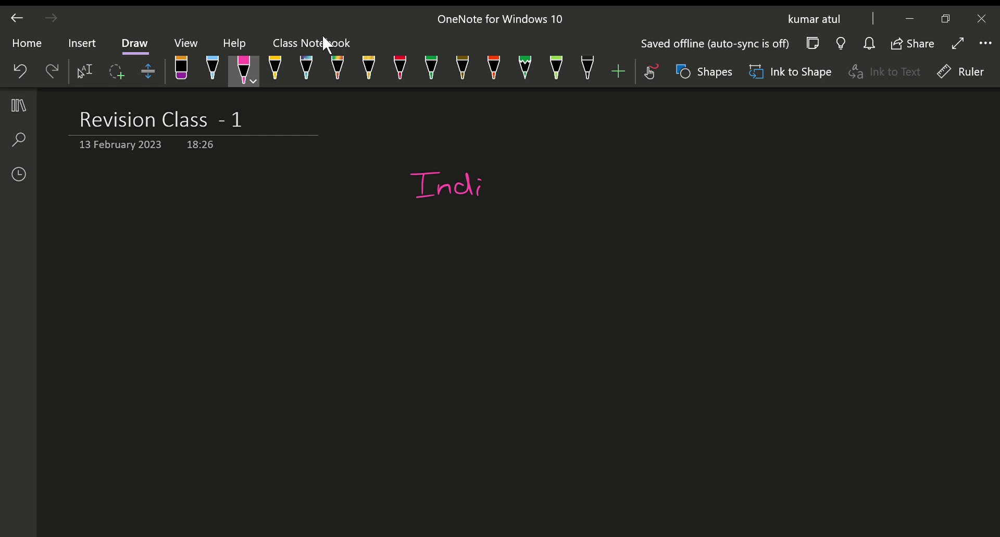
left_click_drag(500, 185, 502, 199)
left_click_drag(517, 188, 523, 200)
left_click_drag(525, 187, 542, 188)
left_click_drag(547, 199, 568, 192)
Underline 'Indicator', replacing the first line with a shorter pink underline
left_click_drag(430, 207, 564, 210)
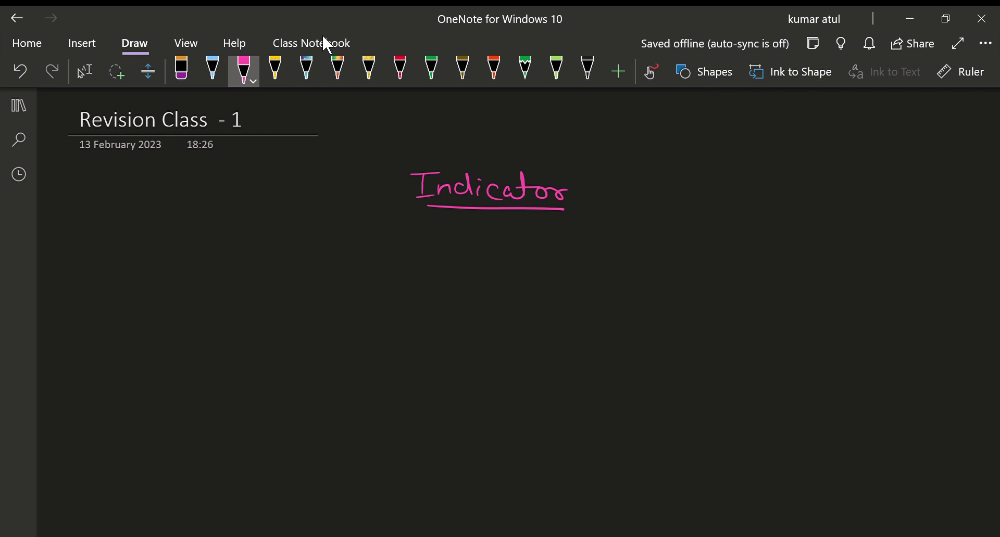
key("ctrl+z")
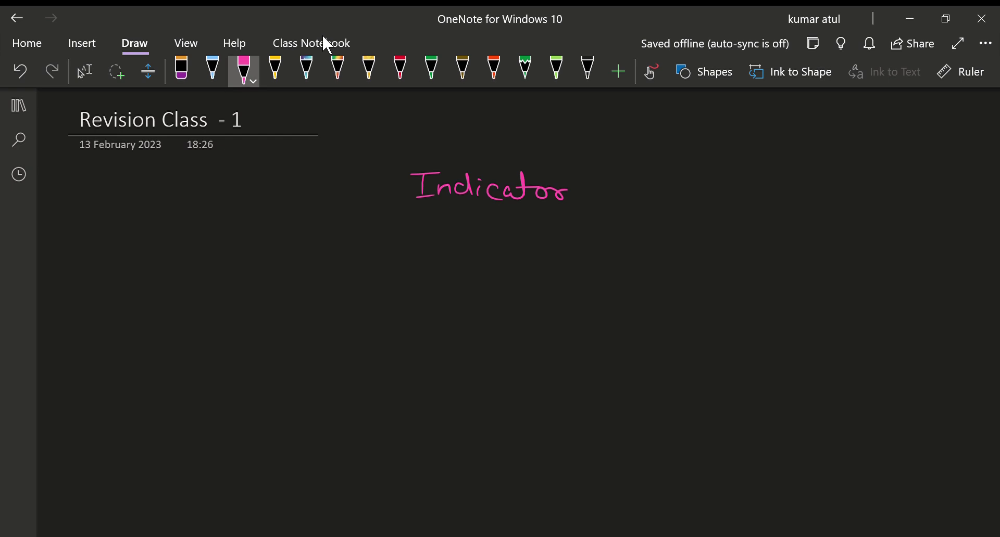
left_click_drag(430, 216, 551, 211)
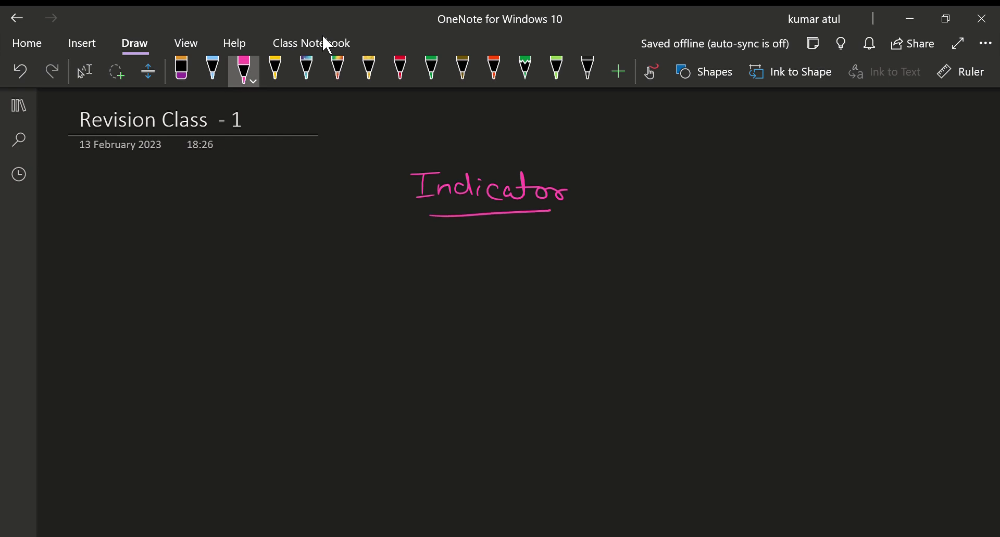
left_click(84, 71)
scroll(386, 223, "down", 1)
left_click(387, 219)
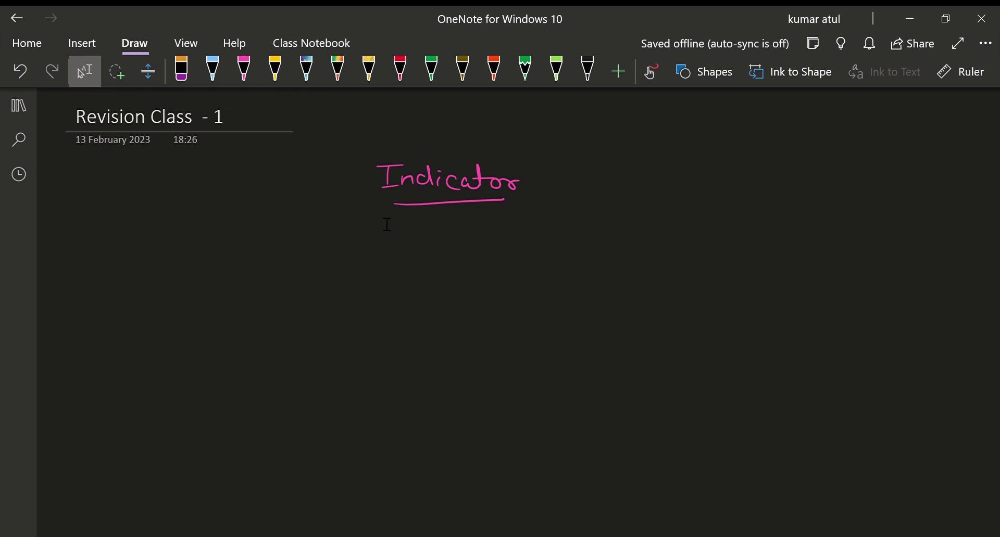
Undo and redo the underline twice so it stays under 'Indicator', then pick light-blue ink
key("ctrl+z")
key("ctrl+y")
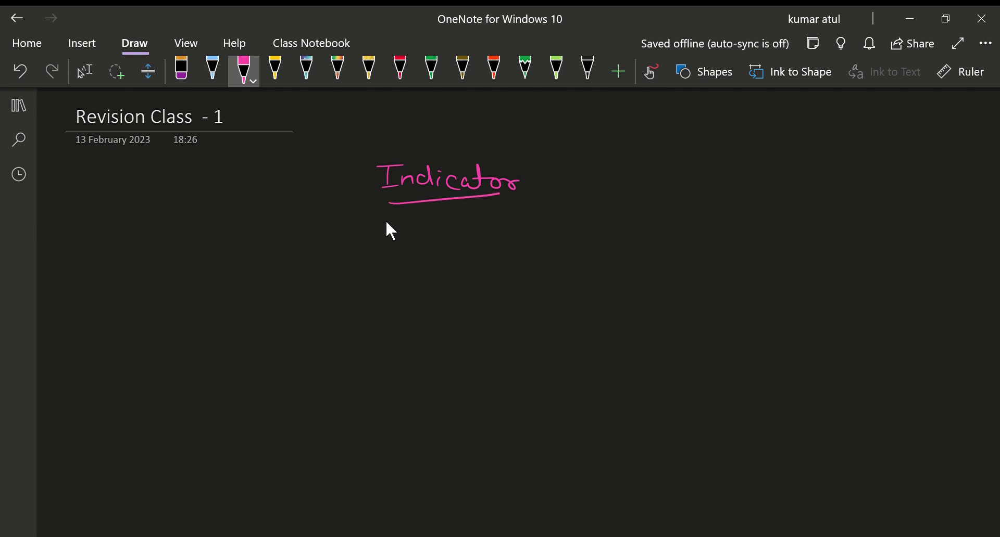
key("ctrl+z")
key("ctrl+y")
key("ctrl+y")
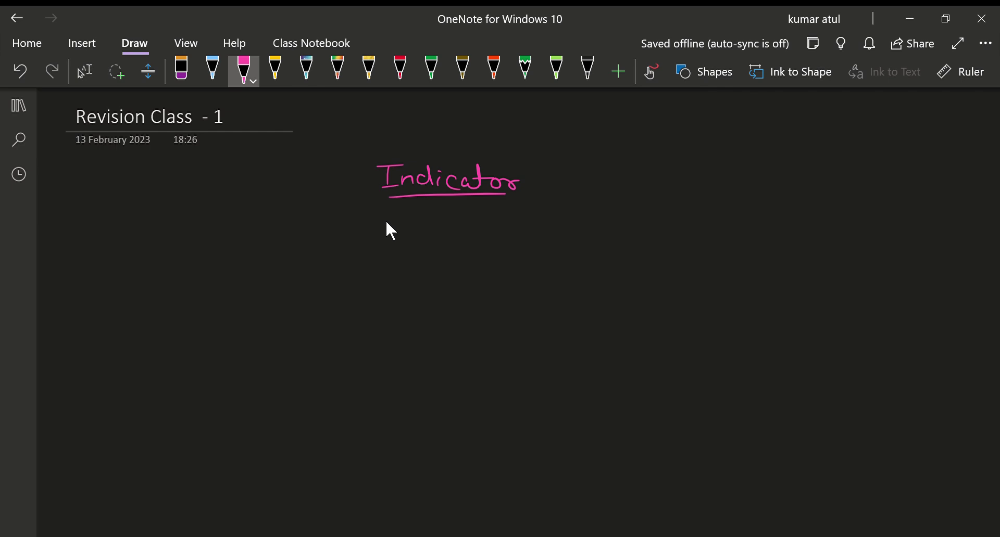
scroll(386, 222, "down", 2)
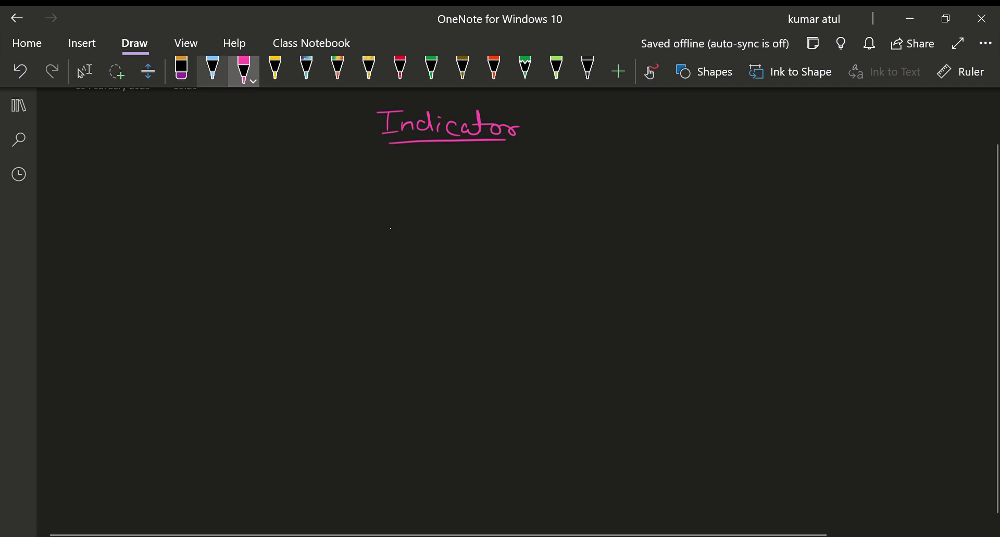
left_click(213, 70)
Write 'Phenolpthein' in light blue and underline it
mouse_move(208, 205)
left_mouse_down()
mouse_move(283, 211)
mouse_move(299, 229)
left_mouse_up()
left_click(283, 198)
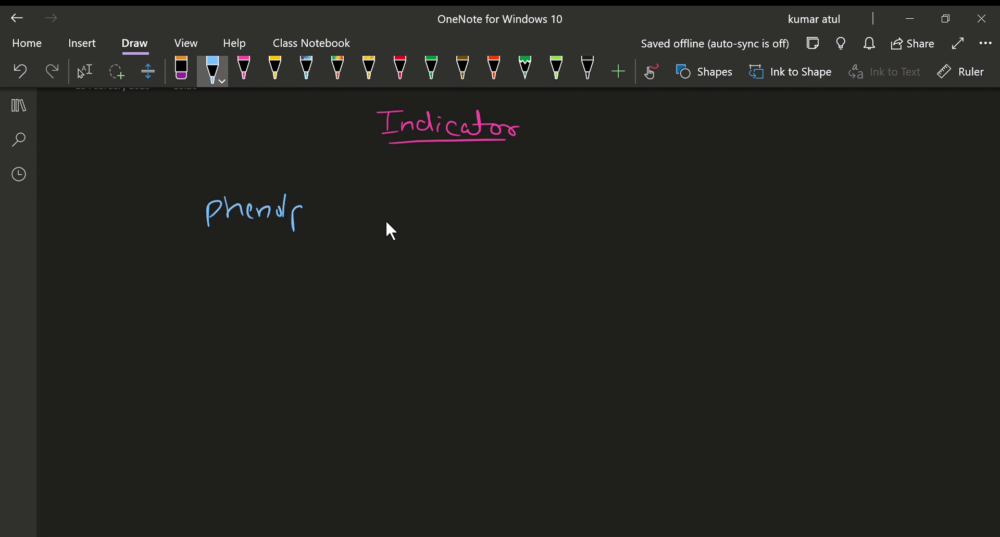
key("ctrl+z")
mouse_move(287, 195)
left_mouse_down()
mouse_move(286, 214)
mouse_move(324, 208)
left_mouse_up()
mouse_move(324, 196)
left_mouse_down()
mouse_move(330, 215)
mouse_move(374, 216)
left_mouse_up()
left_click_drag(217, 226, 386, 225)
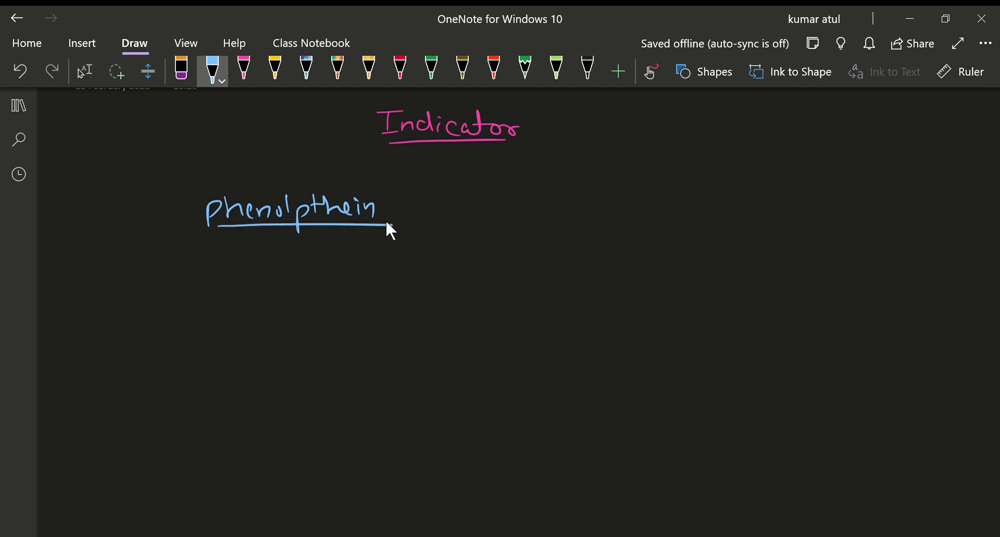
Sketch the fused aromatic ring with double-bonded oxygens right of the label
mouse_move(546, 209)
left_mouse_down()
mouse_move(507, 221)
mouse_move(545, 269)
mouse_move(582, 225)
mouse_move(546, 268)
left_mouse_up()
left_click_drag(547, 234, 651, 229)
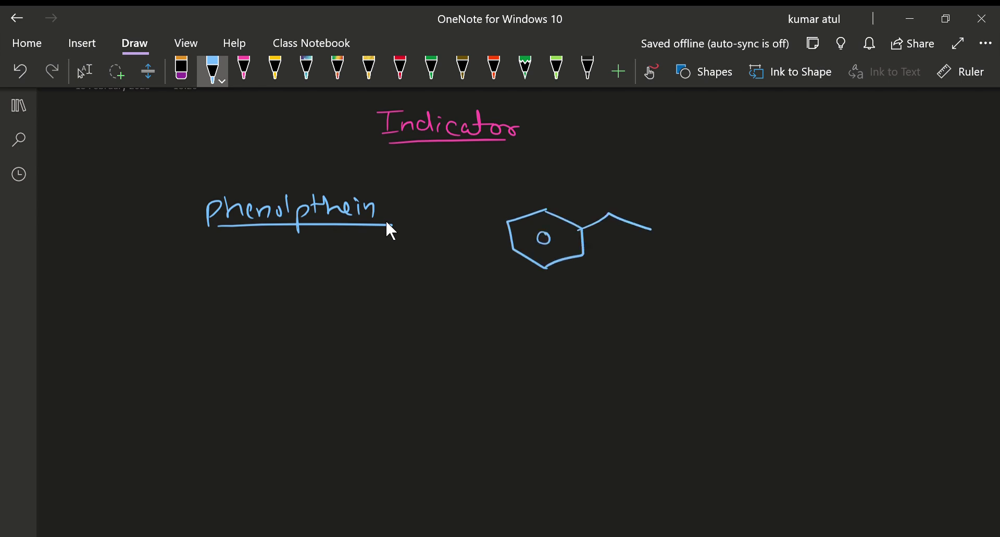
mouse_move(583, 255)
left_mouse_down()
mouse_move(621, 269)
mouse_move(650, 237)
mouse_move(610, 196)
left_mouse_up()
left_click_drag(620, 217, 615, 178)
left_click_drag(618, 263, 617, 285)
left_click_drag(625, 269, 622, 290)
Draw the lower benzene rings with an OH group under each ring
scroll(388, 229, "down", 1)
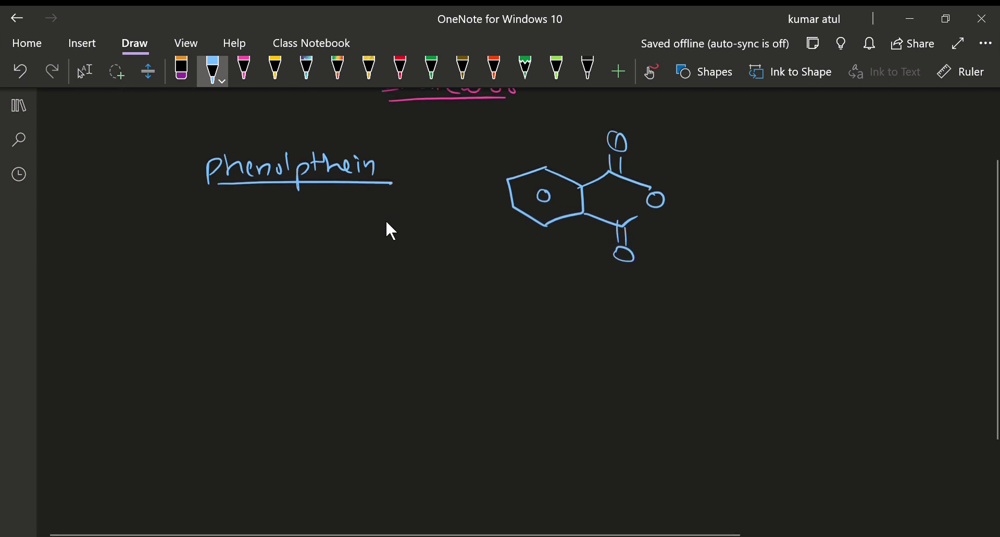
left_click_drag(608, 311, 614, 368)
left_click_drag(611, 310, 614, 366)
left_click_drag(608, 328, 609, 329)
mouse_move(610, 362)
left_mouse_down()
mouse_move(605, 400)
mouse_move(627, 416)
left_mouse_up()
left_click_drag(637, 396, 640, 416)
mouse_move(695, 324)
left_mouse_down()
mouse_move(720, 317)
mouse_move(731, 371)
mouse_move(757, 328)
mouse_move(731, 369)
mouse_move(727, 341)
mouse_move(728, 396)
left_mouse_up()
left_click_drag(730, 404, 744, 416)
left_click_drag(745, 411, 760, 416)
Add bonds with H atoms above both lower rings and box the H atoms
mouse_move(607, 311)
left_mouse_down()
mouse_move(598, 285)
mouse_move(611, 278)
left_mouse_up()
left_click_drag(612, 276, 613, 286)
left_click_drag(718, 315, 705, 282)
left_click_drag(705, 275, 716, 272)
left_click_drag(714, 269, 717, 286)
left_click_drag(588, 286, 587, 242)
mouse_move(575, 246)
left_mouse_down()
mouse_move(601, 242)
mouse_move(738, 292)
mouse_move(579, 289)
left_mouse_up()
Try pink strokes across the H box and around the rings, then erase them
left_click(244, 71)
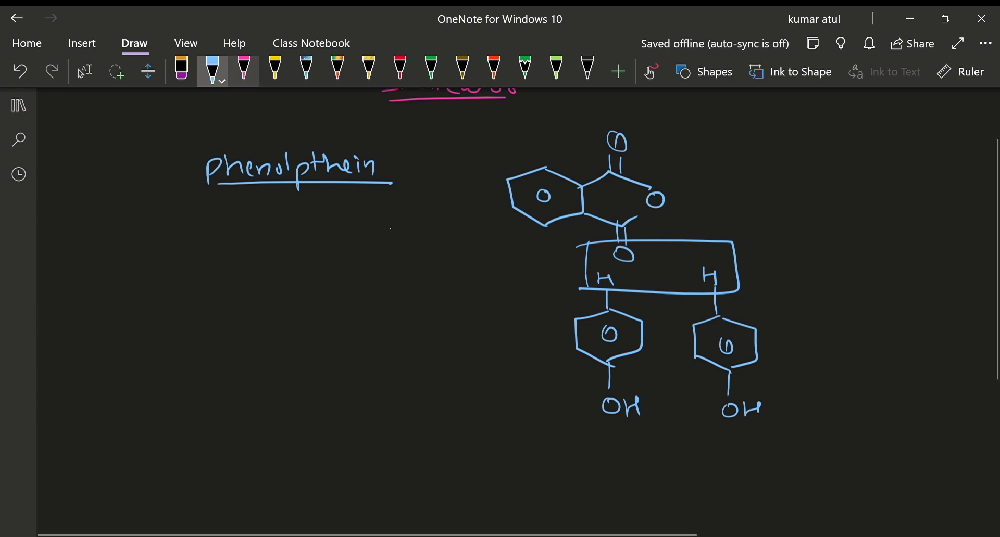
left_click_drag(496, 243, 711, 249)
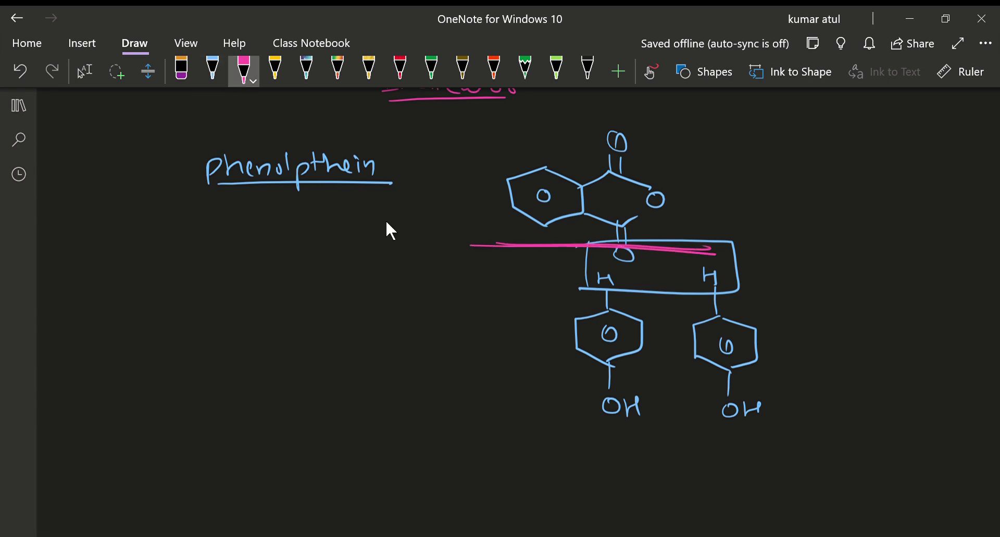
left_click_drag(542, 247, 558, 247)
mouse_move(625, 261)
left_mouse_down()
mouse_move(575, 268)
mouse_move(672, 457)
mouse_move(734, 273)
mouse_move(588, 261)
left_mouse_up()
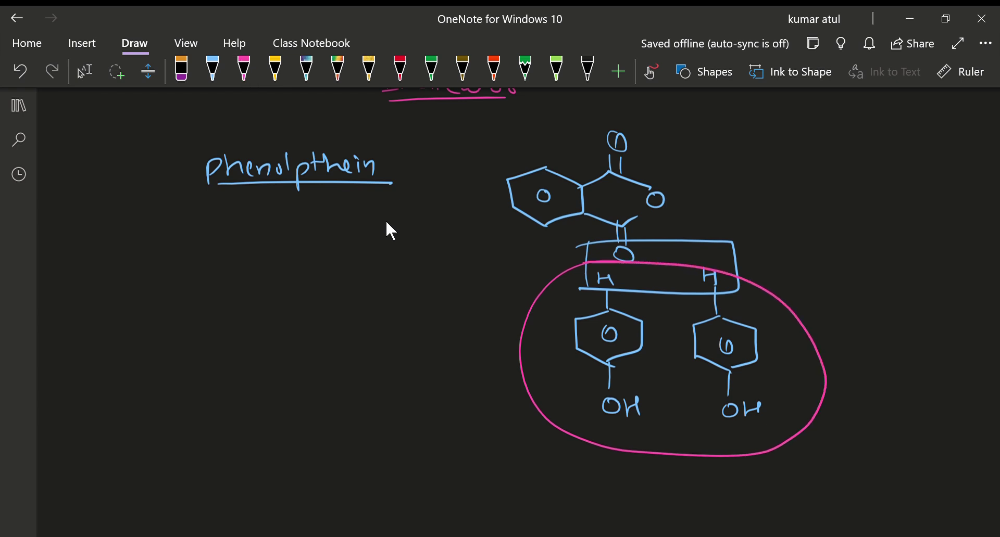
left_click(521, 354)
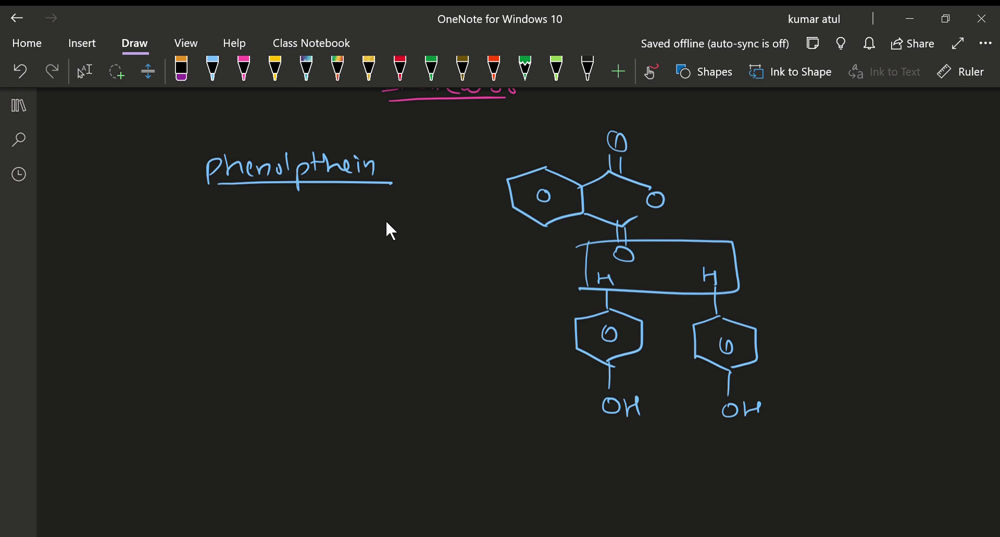
Erase the box, the bonds and both H labels above the phenol rings
key("alt+d")
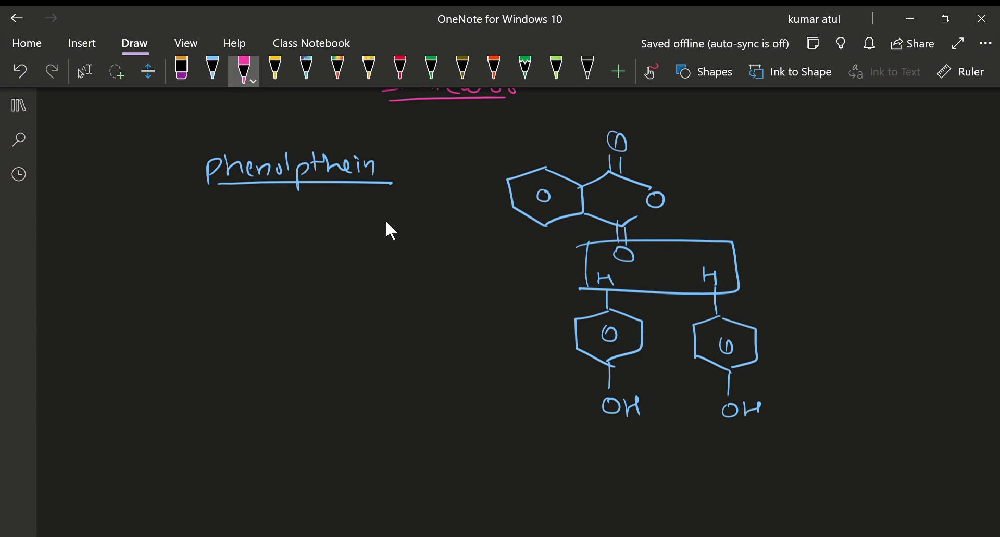
mouse_move(588, 243)
left_mouse_down()
mouse_move(770, 281)
mouse_move(599, 239)
mouse_move(756, 292)
left_mouse_up()
left_click_drag(588, 261, 617, 232)
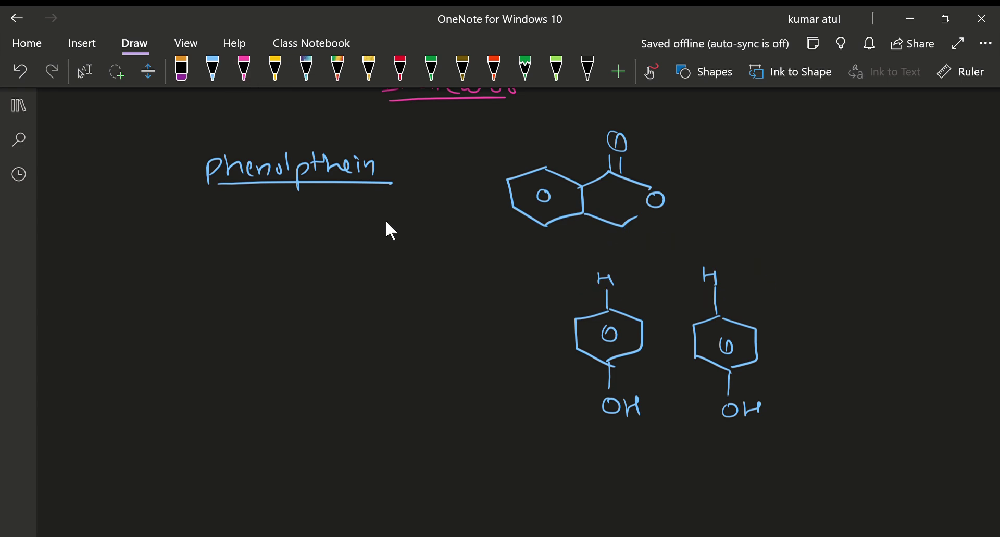
left_click_drag(604, 279, 606, 302)
left_click_drag(711, 276, 715, 308)
Draw pink bonds joining both phenol rings and bracket the structure's right side
key("alt+d")
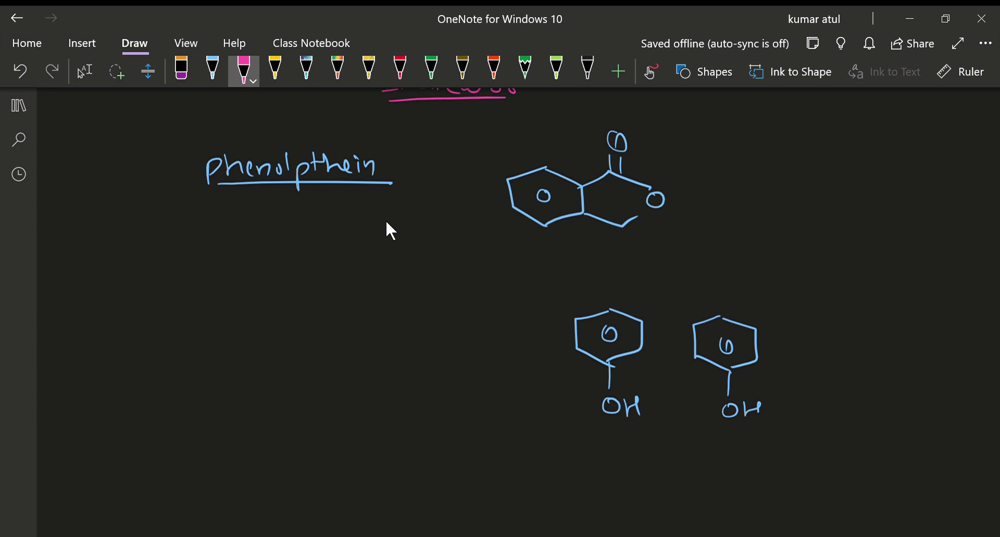
left_click_drag(621, 227, 608, 309)
left_click_drag(625, 225, 717, 314)
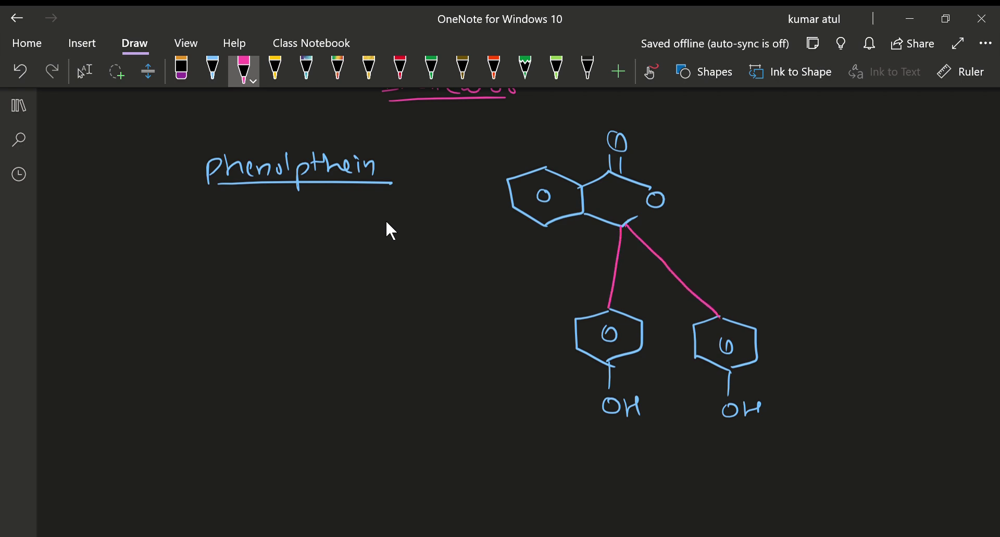
mouse_move(738, 162)
left_mouse_down()
mouse_move(821, 291)
mouse_move(771, 425)
left_mouse_up()
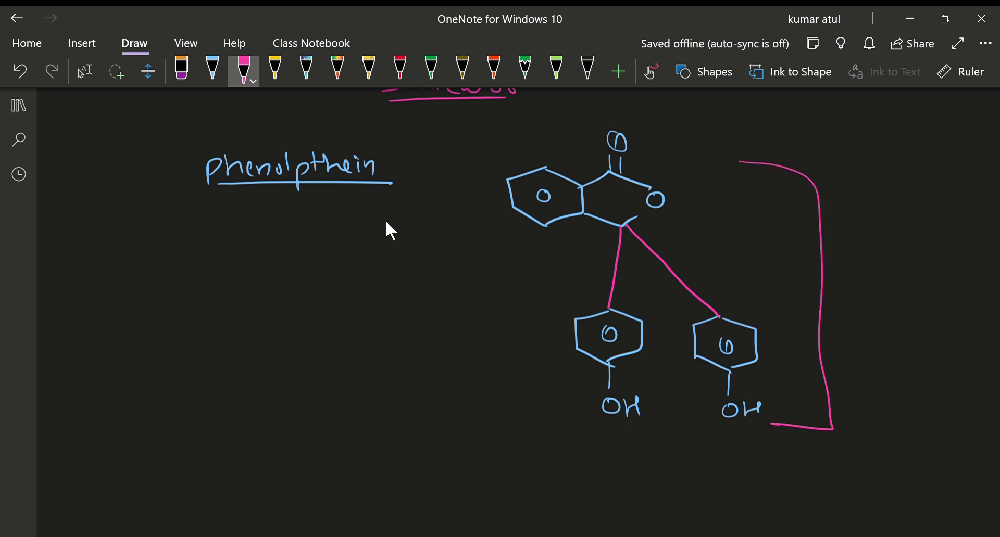
Write '(HPh)' in pink under the Phenolpthein label, undoing the stray underline
mouse_move(264, 206)
left_mouse_down()
mouse_move(270, 239)
mouse_move(282, 235)
left_mouse_up()
left_click_drag(282, 224, 310, 232)
mouse_move(310, 211)
left_mouse_down()
mouse_move(311, 227)
mouse_move(335, 216)
mouse_move(340, 226)
left_mouse_up()
left_click_drag(344, 199, 339, 238)
left_click_drag(257, 240, 354, 235)
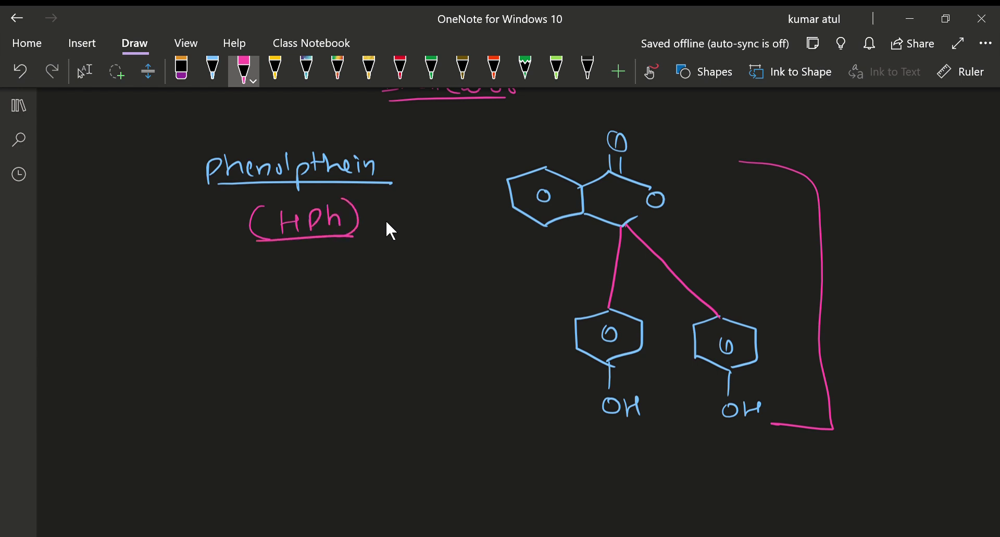
key("ctrl+z")
Underline the H of (HPh) in yellow and write 'Acidic' below it
left_click(275, 70)
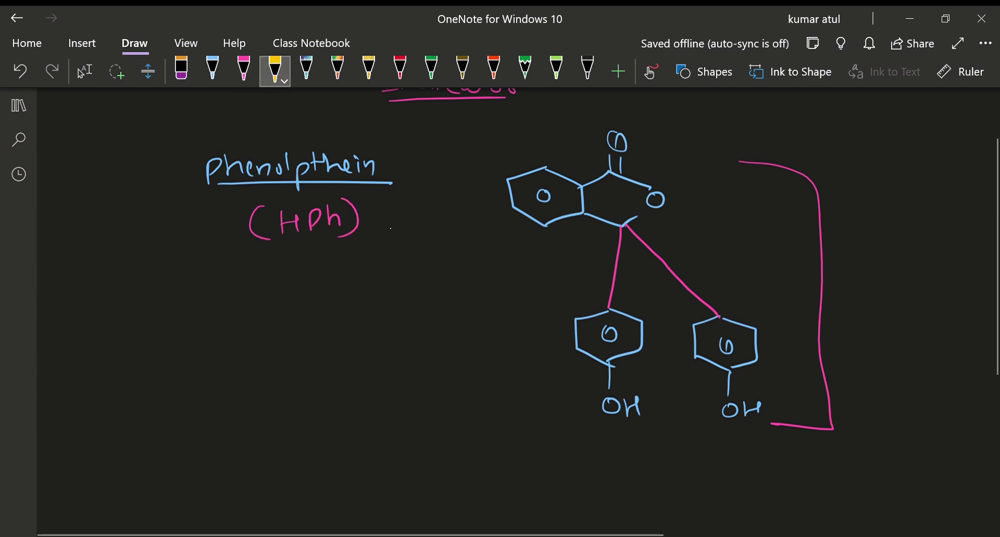
left_click_drag(276, 242, 301, 241)
left_click_drag(261, 289, 287, 275)
left_click_drag(302, 273, 305, 288)
left_click_drag(323, 276, 324, 288)
mouse_move(330, 276)
left_mouse_down()
mouse_move(331, 289)
mouse_move(409, 284)
left_mouse_up()
Complete 'Acidic indicator' in yellow and underline it
mouse_move(416, 260)
left_mouse_down()
mouse_move(418, 283)
mouse_move(428, 284)
left_mouse_up()
mouse_move(444, 272)
left_mouse_down()
mouse_move(435, 282)
mouse_move(470, 282)
left_mouse_up()
left_click_drag(462, 272, 488, 277)
left_click_drag(489, 271, 500, 272)
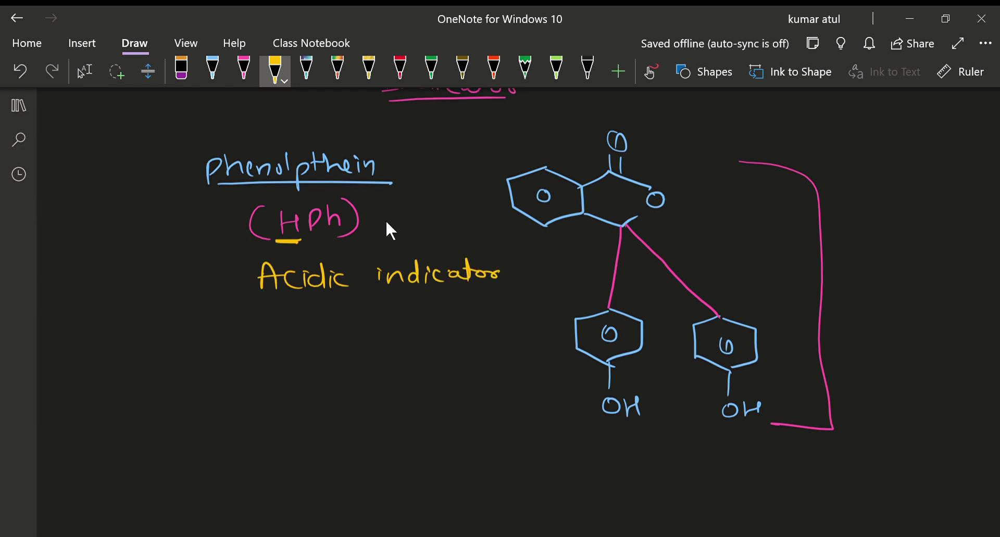
left_click_drag(306, 299, 485, 299)
Write 'pH<7' beneath 'Acidic indicator' and underline it in yellow
scroll(385, 220, "down", 2)
mouse_move(321, 293)
left_mouse_down()
mouse_move(320, 322)
mouse_move(322, 308)
left_mouse_up()
mouse_move(342, 289)
left_mouse_down()
mouse_move(342, 310)
mouse_move(351, 292)
mouse_move(372, 307)
left_mouse_up()
mouse_move(380, 288)
left_mouse_down()
mouse_move(394, 288)
mouse_move(387, 310)
left_mouse_up()
mouse_move(333, 324)
left_mouse_down()
mouse_move(402, 320)
mouse_move(386, 316)
left_mouse_up()
mouse_move(388, 289)
left_mouse_down()
mouse_move(391, 307)
mouse_move(399, 303)
left_mouse_up()
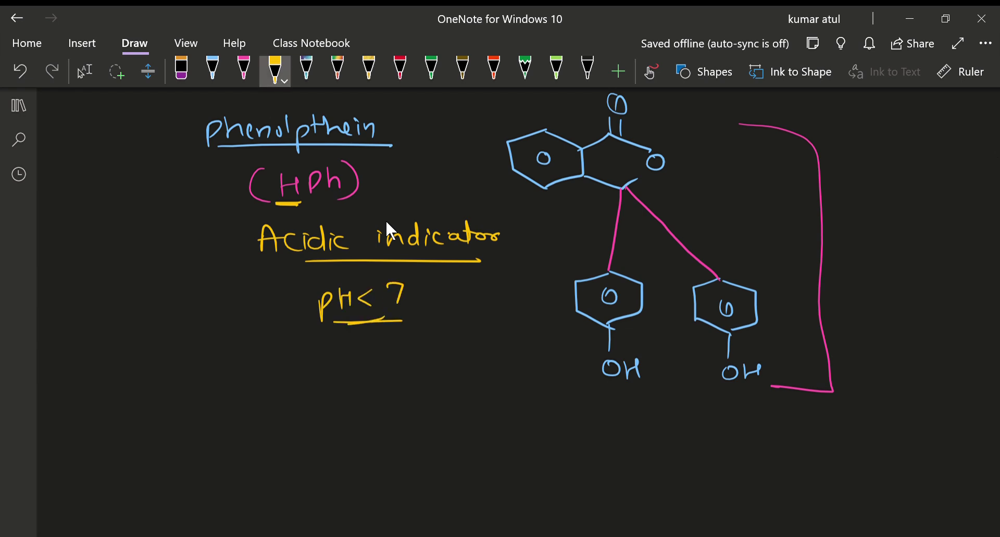
left_click_drag(333, 323, 412, 325)
left_click(275, 68)
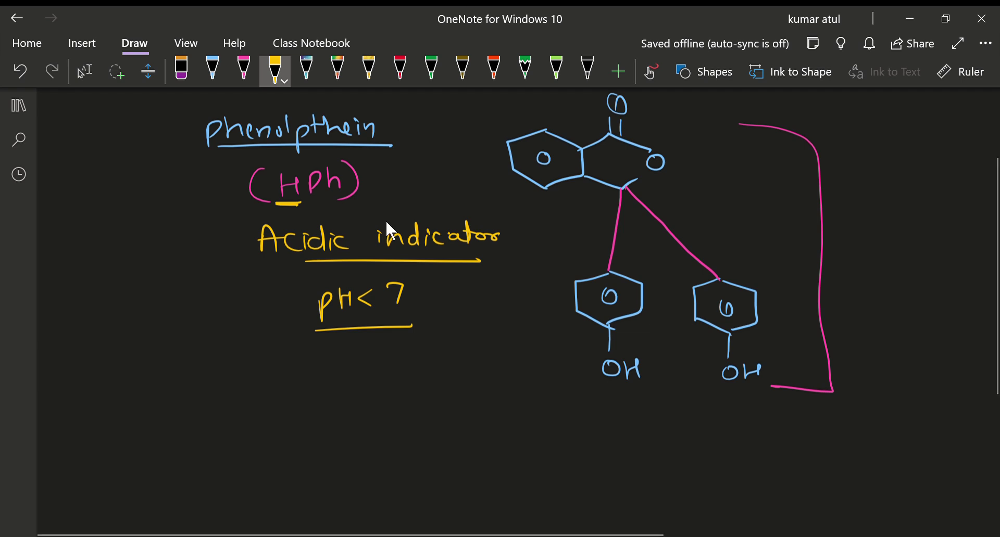
Circle both OH groups in light blue, then undo the circles
left_click(212, 70)
mouse_move(635, 344)
left_mouse_down()
mouse_move(583, 392)
mouse_move(774, 339)
mouse_move(540, 388)
mouse_move(807, 365)
mouse_move(735, 328)
left_mouse_up()
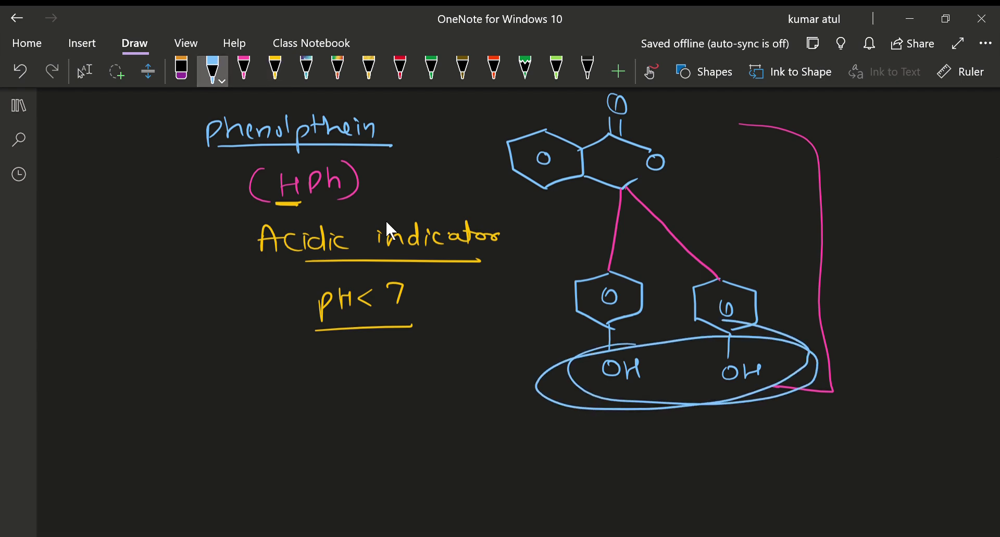
key("ctrl+z")
key("ctrl+z")
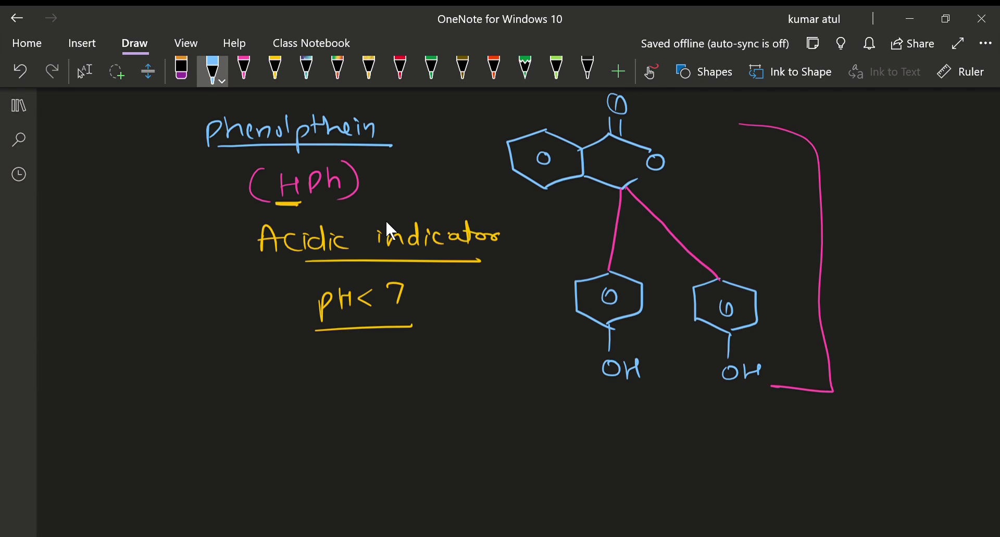
Write 'HIn' in light blue below pH<7, after undoing a stray circle around (HPh)
mouse_move(317, 160)
left_mouse_down()
mouse_move(292, 162)
mouse_move(322, 154)
left_mouse_up()
key("ctrl+z")
left_click_drag(198, 399, 199, 426)
mouse_move(199, 413)
left_mouse_down()
mouse_move(216, 409)
mouse_move(217, 426)
mouse_move(249, 402)
mouse_move(240, 425)
left_mouse_up()
mouse_move(234, 426)
left_mouse_down()
mouse_move(269, 426)
mouse_move(332, 403)
mouse_move(298, 417)
left_mouse_up()
Complete the equilibrium with ⇌ H⁺ + In⁻
left_click_drag(363, 394, 360, 417)
left_click_drag(361, 409, 385, 402)
mouse_move(374, 396)
left_mouse_down()
mouse_move(399, 392)
mouse_move(440, 412)
left_mouse_up()
left_click_drag(429, 401, 495, 388)
left_click_drag(487, 389, 486, 415)
mouse_move(478, 414)
left_mouse_down()
mouse_move(515, 412)
mouse_move(539, 383)
left_mouse_up()
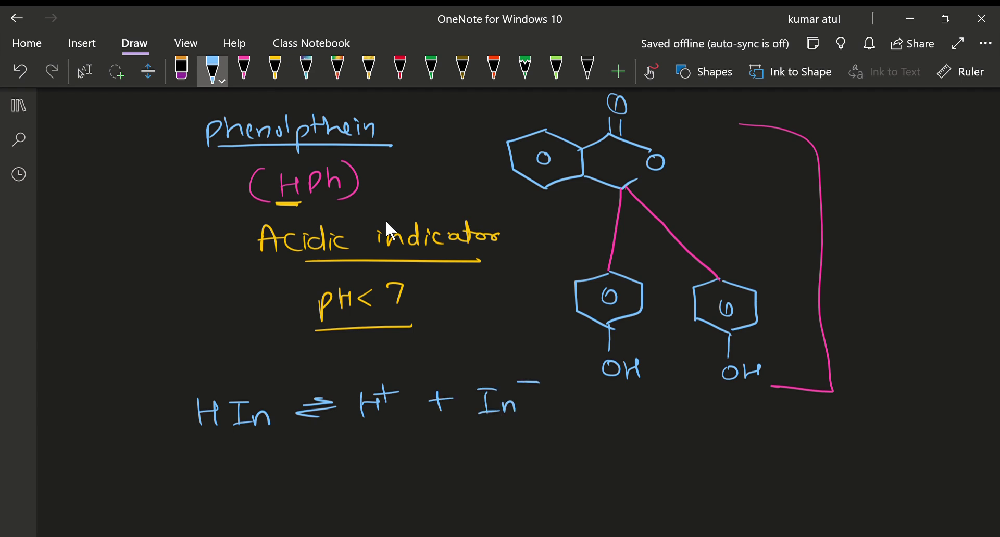
Write 'pH = pKa + log' to the lower right, undoing a mistaken K
scroll(385, 220, "down", 5)
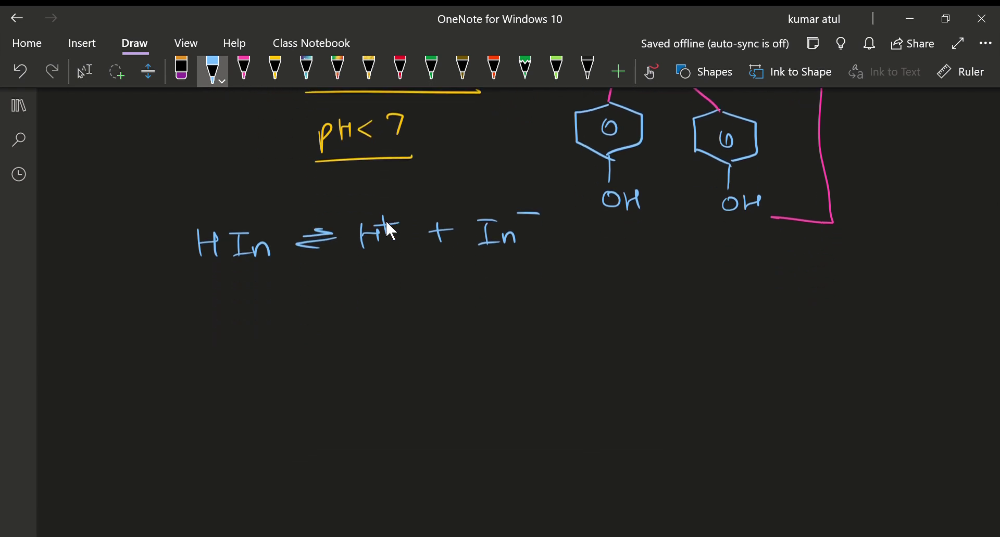
mouse_move(558, 293)
left_mouse_down()
mouse_move(561, 318)
mouse_move(576, 306)
left_mouse_up()
left_click_drag(575, 299, 590, 304)
left_click_drag(598, 294, 612, 297)
mouse_move(643, 284)
left_mouse_down()
mouse_move(644, 310)
mouse_move(668, 309)
mouse_move(648, 307)
mouse_move(666, 298)
left_mouse_up()
key("ctrl+z")
mouse_move(677, 283)
left_mouse_down()
mouse_move(678, 298)
mouse_move(715, 295)
left_mouse_up()
left_click_drag(709, 286, 758, 291)
mouse_move(782, 283)
left_mouse_down()
mouse_move(769, 288)
mouse_move(781, 284)
left_mouse_up()
mouse_move(800, 284)
left_mouse_down()
mouse_move(788, 292)
mouse_move(789, 313)
left_mouse_up()
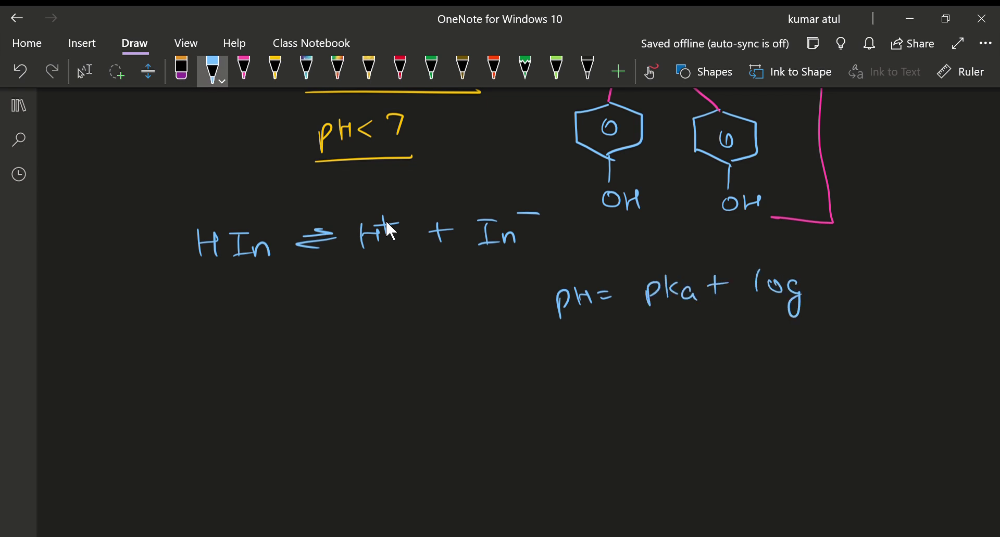
Write [In⁻] as the numerator, draw the fraction bar and begin the denominator
mouse_move(838, 266)
left_mouse_down()
mouse_move(821, 268)
mouse_move(832, 299)
mouse_move(857, 273)
left_mouse_up()
mouse_move(849, 275)
left_mouse_down()
mouse_move(848, 294)
mouse_move(872, 292)
mouse_move(882, 275)
left_mouse_up()
mouse_move(878, 265)
left_mouse_down()
mouse_move(892, 264)
mouse_move(881, 294)
left_mouse_up()
left_click_drag(811, 302, 909, 302)
mouse_move(839, 316)
left_mouse_down()
mouse_move(822, 317)
mouse_move(830, 345)
mouse_move(848, 340)
left_mouse_up()
mouse_move(849, 328)
left_mouse_down()
mouse_move(862, 327)
mouse_move(860, 338)
left_mouse_up()
Finish the denominator [HIN] of the pH formula
left_click_drag(867, 322, 878, 321)
left_click_drag(875, 321, 881, 334)
mouse_move(885, 335)
left_mouse_down()
mouse_move(894, 322)
mouse_move(908, 341)
mouse_move(898, 346)
left_mouse_up()
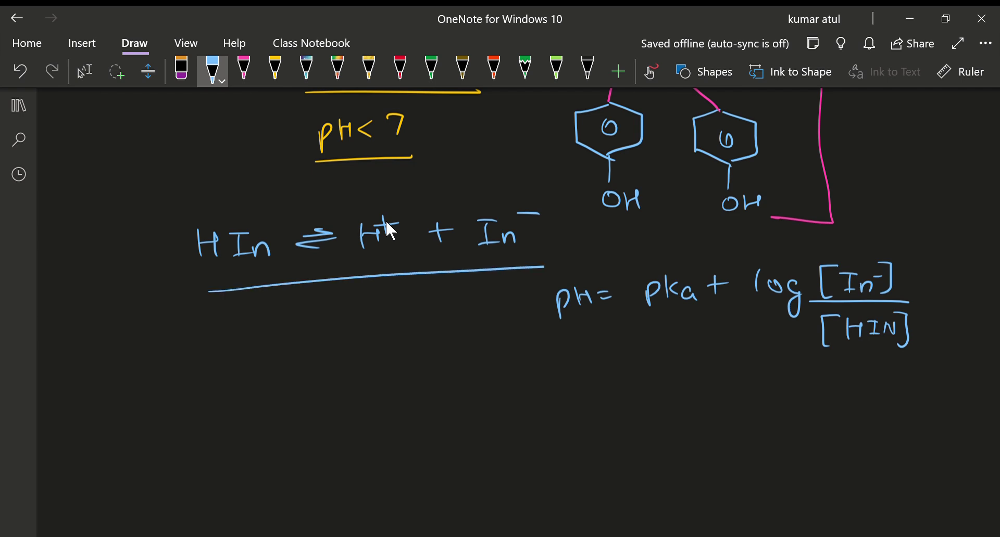
Add 'Ka=' and underline marks beneath the equilibrium, undoing a trial circle around H⁺
left_click_drag(339, 288, 339, 310)
mouse_move(352, 287)
left_mouse_down()
mouse_move(342, 299)
mouse_move(355, 309)
left_mouse_up()
mouse_move(367, 301)
left_mouse_down()
mouse_move(374, 311)
mouse_move(395, 289)
left_mouse_up()
left_click_drag(384, 297, 398, 297)
left_click_drag(358, 259, 509, 255)
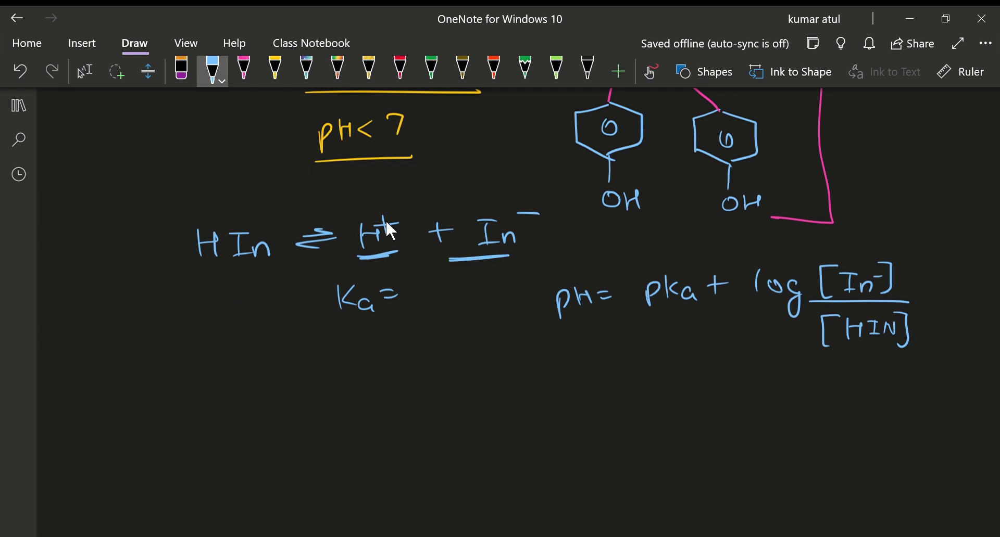
left_click_drag(216, 285, 307, 271)
key("ctrl+z")
left_click_drag(399, 201, 379, 204)
key("ctrl+z")
key("ctrl+z")
key("ctrl+z")
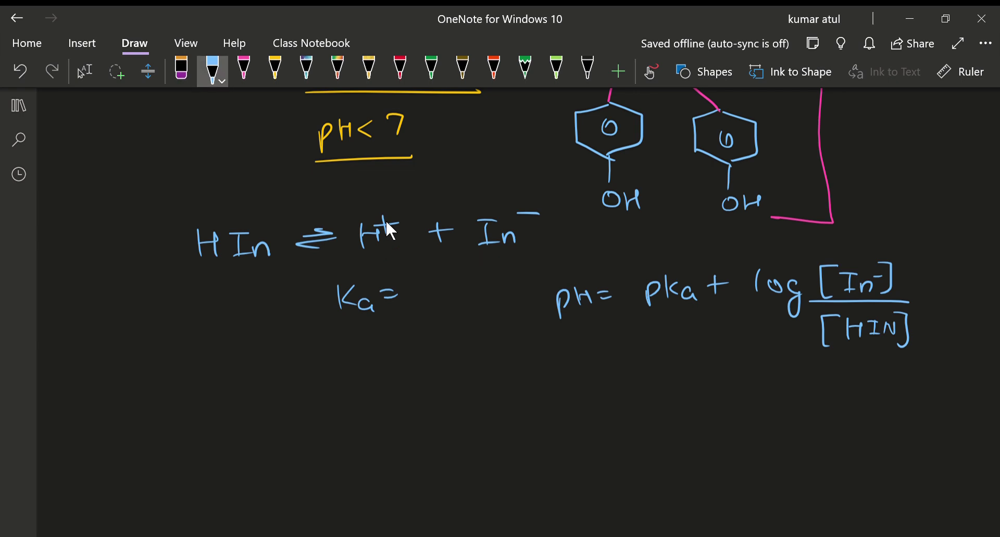
Box the pH formula and draw a small arrow pointing at the box
left_click_drag(538, 248, 540, 377)
mouse_move(542, 256)
left_mouse_down()
mouse_move(935, 258)
mouse_move(674, 366)
left_mouse_up()
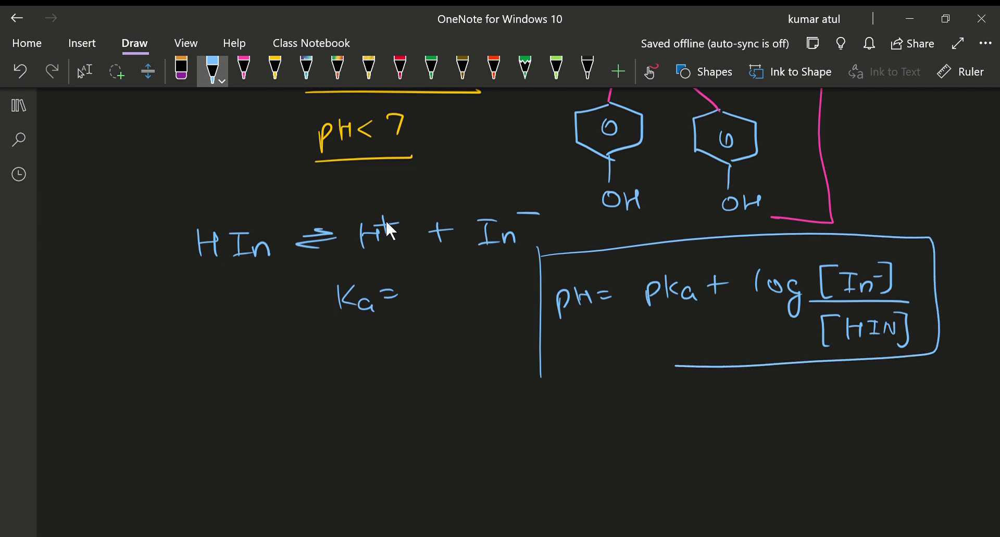
left_click_drag(542, 375, 675, 366)
left_click_drag(338, 298, 397, 294)
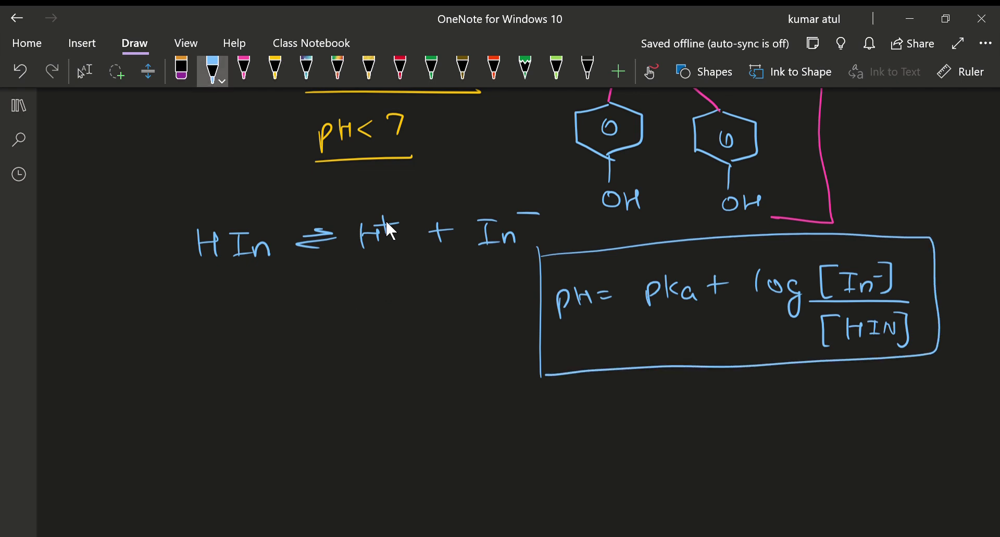
mouse_move(515, 323)
left_mouse_down()
mouse_move(536, 322)
mouse_move(528, 329)
left_mouse_up()
scroll(388, 229, "up", 5)
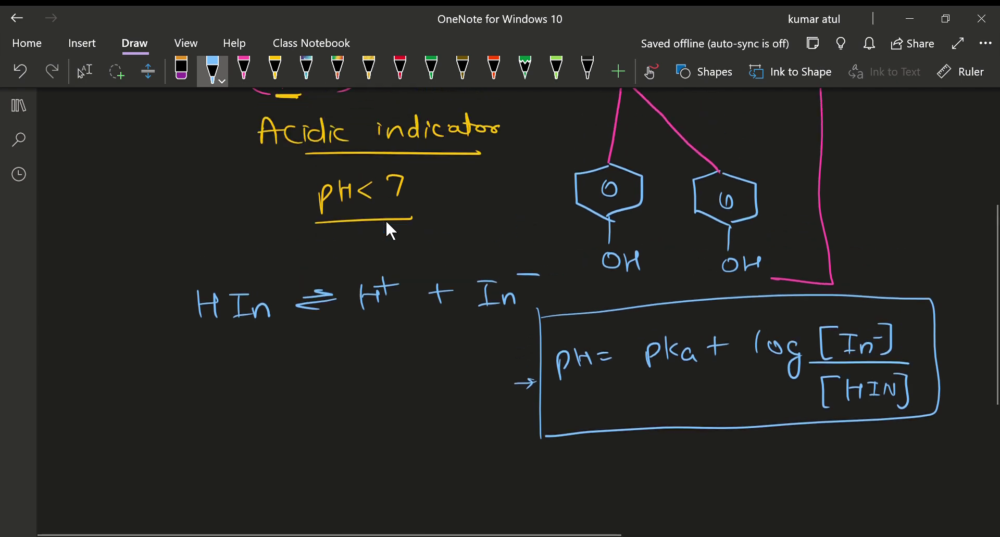
mouse_move(271, 157)
left_mouse_down()
mouse_move(277, 204)
mouse_move(250, 156)
left_mouse_up()
key("ctrl+z")
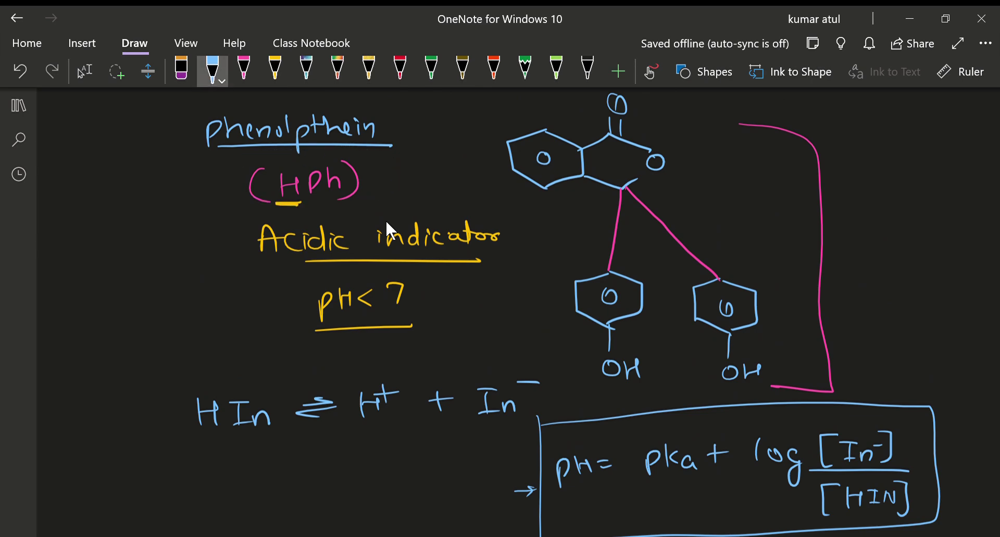
left_click_drag(156, 270, 157, 299)
mouse_move(183, 275)
left_mouse_down()
mouse_move(198, 296)
mouse_move(214, 296)
left_mouse_up()
mouse_move(226, 259)
left_mouse_down()
mouse_move(129, 310)
mouse_move(213, 251)
left_mouse_up()
mouse_move(156, 271)
left_mouse_down()
mouse_move(168, 298)
mouse_move(163, 272)
mouse_move(150, 294)
mouse_move(177, 293)
left_mouse_up()
mouse_move(226, 295)
left_mouse_down()
mouse_move(140, 307)
mouse_move(219, 306)
mouse_move(140, 308)
mouse_move(215, 284)
left_mouse_up()
left_click_drag(145, 274, 163, 275)
left_click(212, 71)
scroll(386, 229, "down", 5)
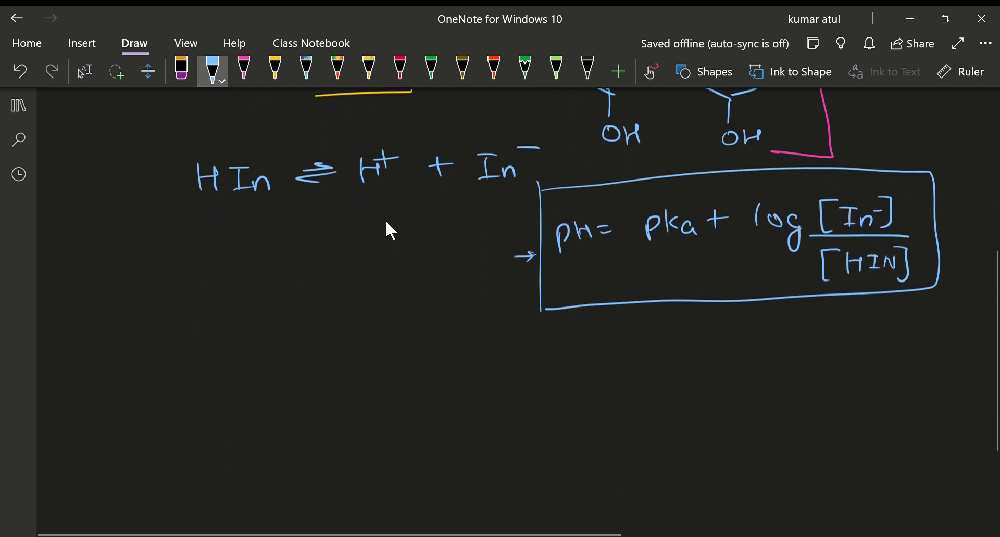
left_click(244, 70)
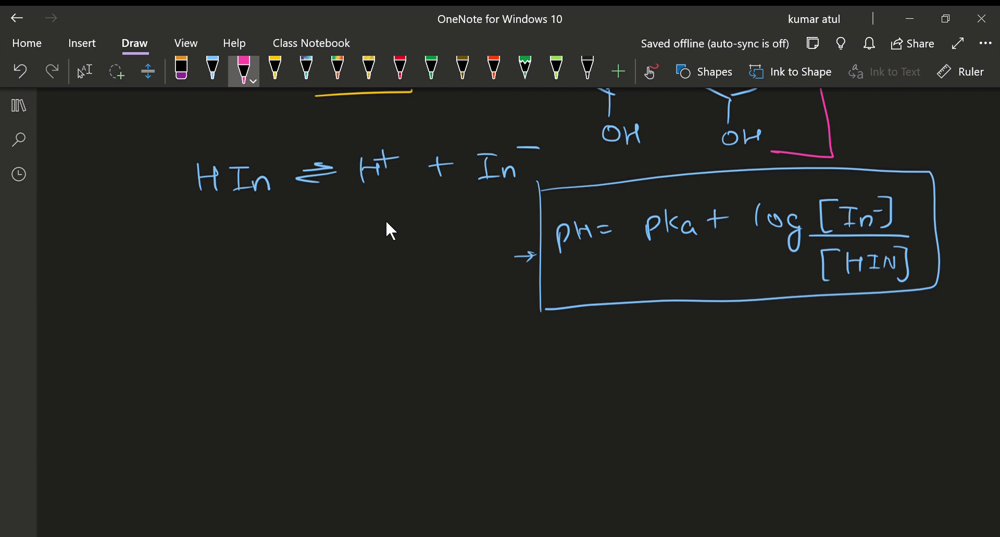
Double-underline In⁻ in pink and write 'deep color' beneath it, underlined
left_click_drag(471, 195, 524, 200)
mouse_move(515, 131)
left_mouse_down()
mouse_move(472, 192)
mouse_move(495, 129)
left_mouse_up()
key("ctrl+z")
mouse_move(465, 225)
left_mouse_down()
mouse_move(466, 238)
mouse_move(510, 232)
left_mouse_up()
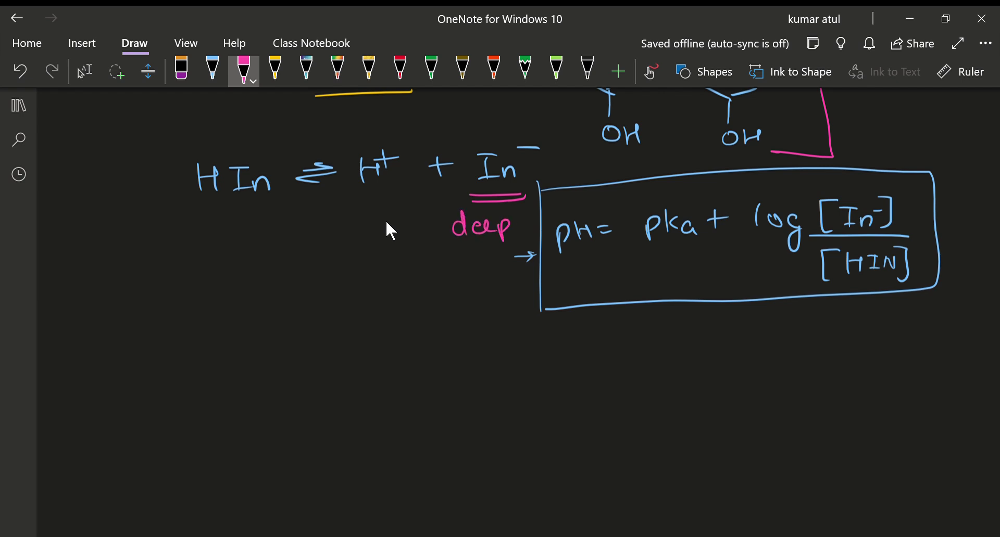
left_click_drag(465, 254, 486, 265)
mouse_move(490, 245)
left_mouse_down()
mouse_move(488, 264)
mouse_move(500, 263)
left_mouse_up()
left_click_drag(504, 264, 515, 256)
left_click_drag(465, 276, 519, 270)
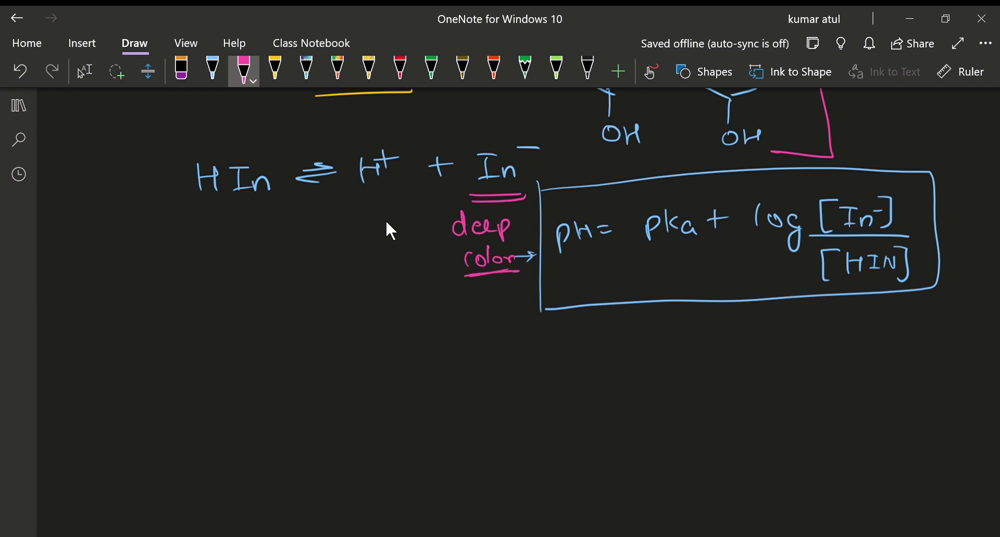
Write 'Colorless' and 'pink' further down the page, underlining 'pink'
left_click_drag(273, 368, 276, 385)
left_click_drag(290, 373, 302, 383)
left_click_drag(313, 372, 329, 371)
mouse_move(333, 359)
left_mouse_down()
mouse_move(336, 381)
mouse_move(346, 381)
left_mouse_up()
mouse_move(357, 368)
left_mouse_down()
mouse_move(350, 382)
mouse_move(364, 379)
left_mouse_up()
mouse_move(471, 363)
left_mouse_down()
mouse_move(471, 386)
mouse_move(471, 373)
left_mouse_up()
mouse_move(491, 365)
left_mouse_down()
mouse_move(507, 360)
mouse_move(508, 377)
left_mouse_up()
mouse_move(515, 355)
left_mouse_down()
mouse_move(515, 377)
mouse_move(534, 374)
left_mouse_up()
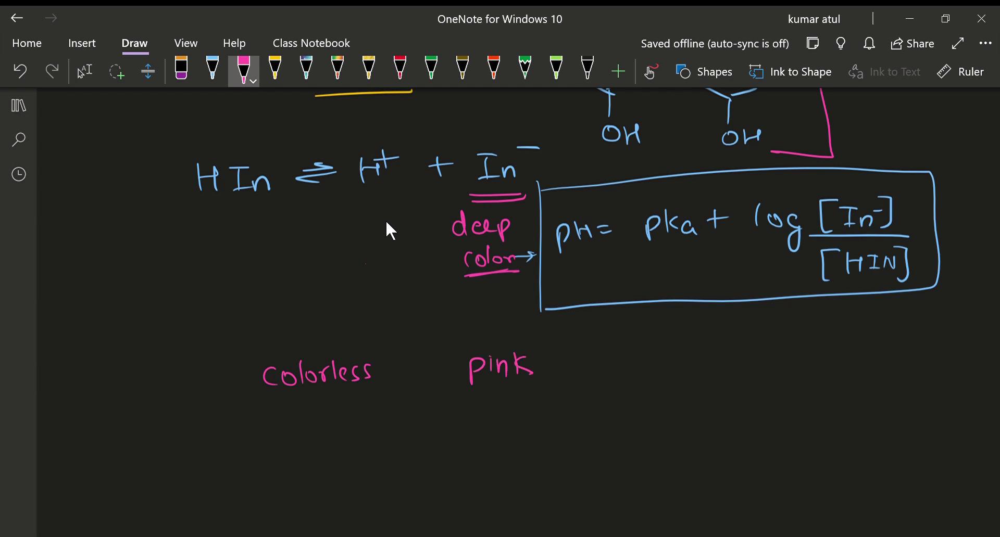
mouse_move(455, 395)
left_mouse_down()
mouse_move(542, 390)
mouse_move(543, 370)
left_mouse_up()
Write 'yellow / orange' and 'yellow / red' below, ticking them, then draw a vertical divider between the columns
scroll(390, 230, "down", 3)
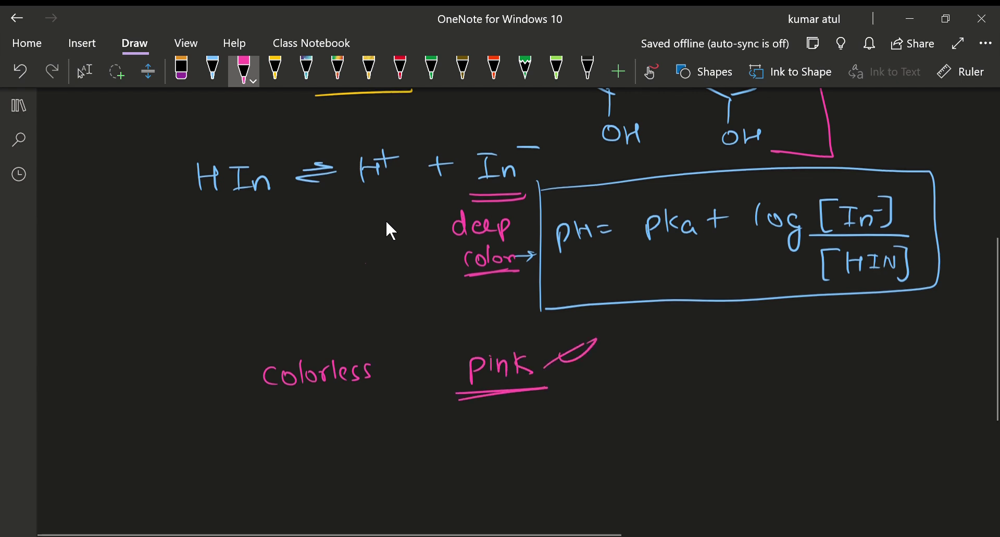
mouse_move(281, 297)
left_mouse_down()
mouse_move(287, 328)
mouse_move(333, 301)
mouse_move(365, 297)
left_mouse_up()
left_click_drag(492, 287, 521, 288)
left_click_drag(533, 290, 535, 300)
mouse_move(539, 301)
left_mouse_down()
mouse_move(555, 301)
mouse_move(562, 322)
mouse_move(599, 293)
left_mouse_up()
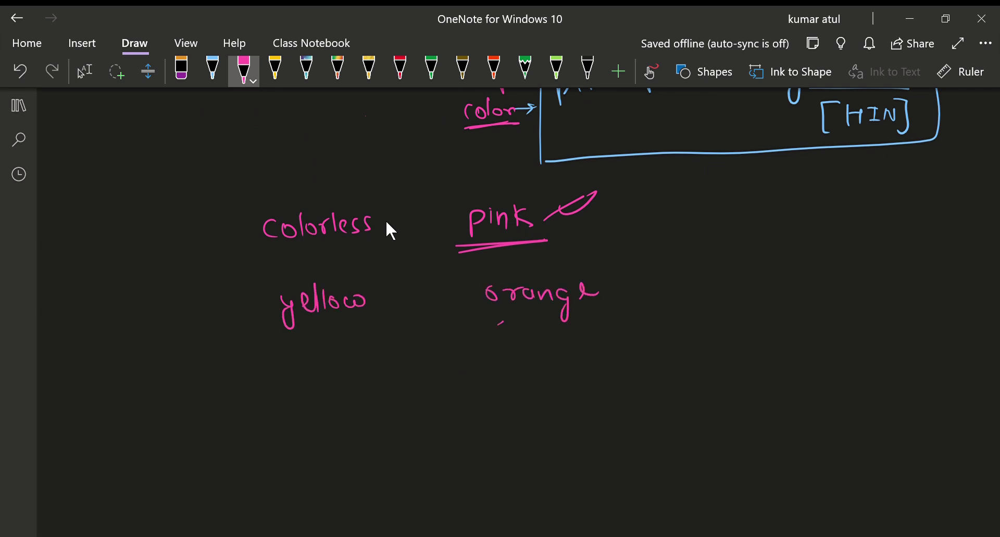
left_click_drag(499, 323, 489, 336)
mouse_move(295, 369)
left_mouse_down()
mouse_move(300, 401)
mouse_move(338, 385)
left_mouse_up()
left_click_drag(354, 374, 385, 371)
mouse_move(470, 366)
left_mouse_down()
mouse_move(529, 371)
mouse_move(577, 345)
mouse_move(539, 371)
left_mouse_up()
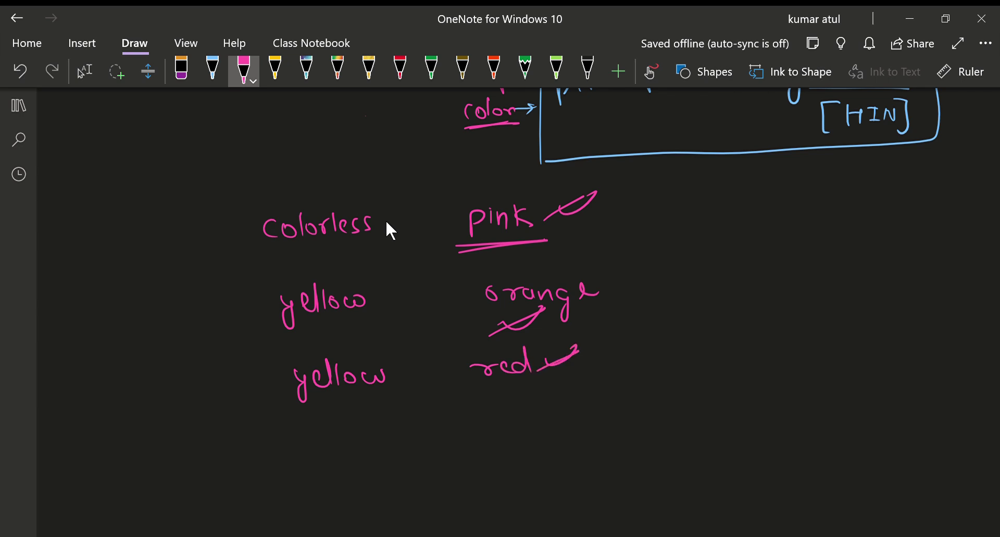
left_click_drag(434, 203, 439, 395)
left_click(212, 68)
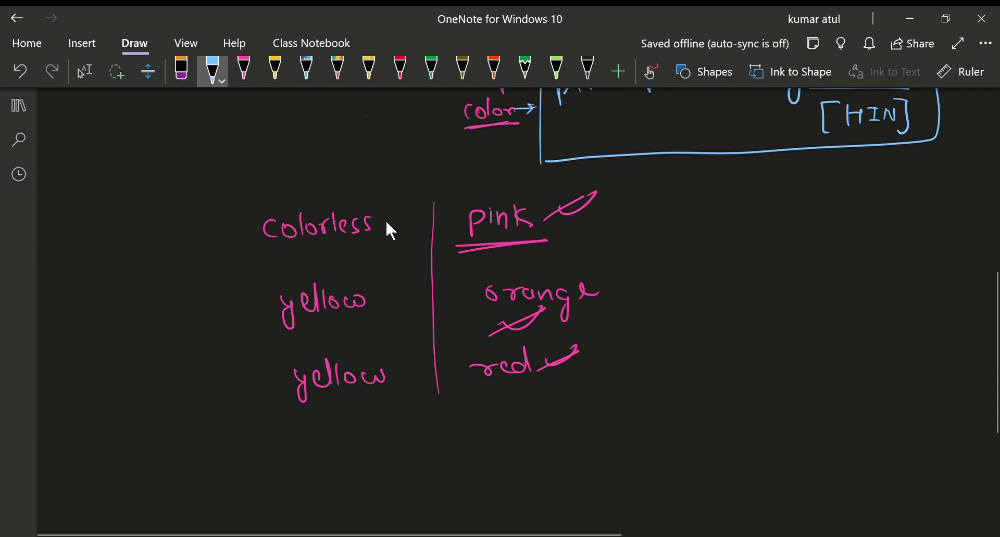
Box the colour column in blue and write 'Hph → acidic' beside it, crossed out with an X
mouse_move(436, 199)
left_mouse_down()
mouse_move(600, 195)
mouse_move(616, 339)
mouse_move(571, 394)
mouse_move(434, 393)
mouse_move(432, 245)
mouse_move(452, 195)
mouse_move(607, 193)
mouse_move(636, 278)
mouse_move(629, 382)
left_mouse_up()
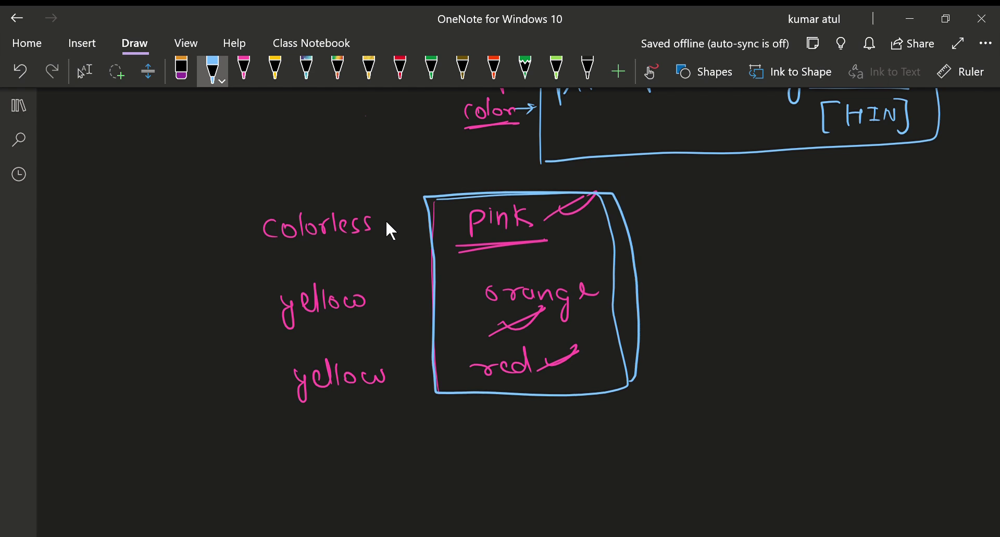
left_click_drag(703, 205, 704, 227)
mouse_move(703, 215)
left_mouse_down()
mouse_move(724, 214)
mouse_move(720, 225)
left_mouse_up()
mouse_move(729, 214)
left_mouse_down()
mouse_move(730, 228)
mouse_move(737, 219)
mouse_move(743, 226)
left_mouse_up()
left_click_drag(744, 222, 806, 217)
left_click_drag(800, 211, 799, 223)
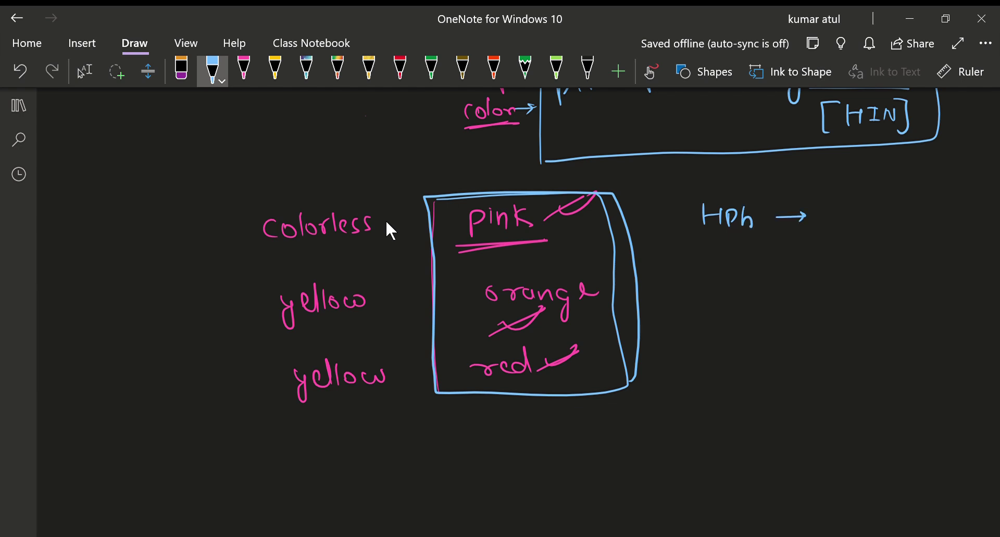
left_click_drag(834, 192, 839, 202)
mouse_move(858, 191)
left_mouse_down()
mouse_move(857, 203)
mouse_move(866, 204)
left_mouse_up()
left_click_drag(880, 185, 886, 203)
mouse_move(903, 191)
left_mouse_down()
mouse_move(902, 202)
mouse_move(941, 204)
left_mouse_up()
left_click_drag(934, 183, 915, 209)
Add a second arrow reading 'basic → In⊖' under the Hph note
left_click_drag(795, 229, 816, 241)
mouse_move(828, 233)
left_mouse_down()
mouse_move(829, 252)
mouse_move(841, 252)
left_mouse_up()
left_click_drag(849, 243, 856, 253)
mouse_move(871, 252)
left_mouse_down()
mouse_move(879, 241)
mouse_move(890, 254)
left_mouse_up()
left_click_drag(900, 247, 949, 235)
mouse_move(945, 237)
left_mouse_down()
mouse_move(941, 256)
mouse_move(962, 255)
mouse_move(973, 226)
left_mouse_up()
left_click_drag(967, 215, 964, 217)
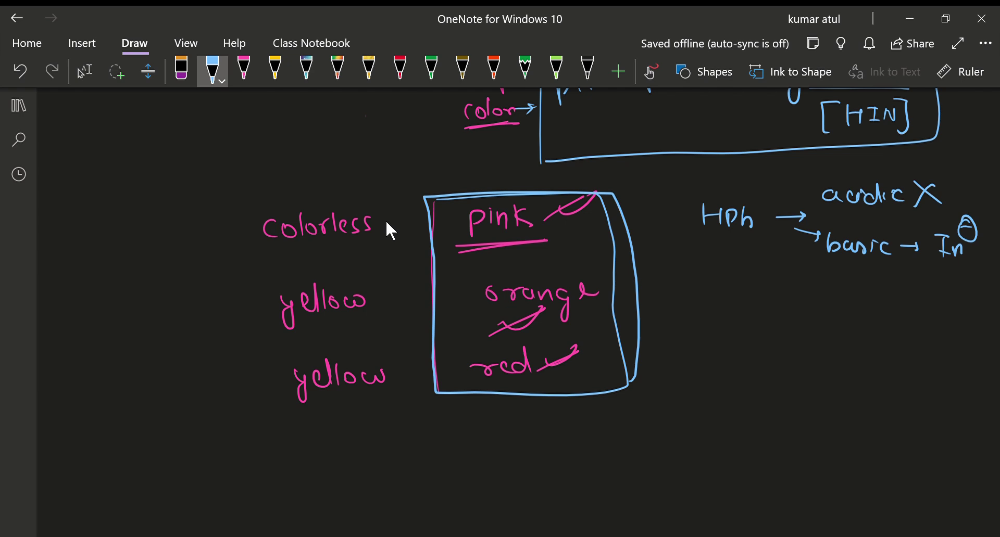
mouse_move(941, 259)
left_mouse_down()
mouse_move(564, 249)
mouse_move(578, 236)
left_mouse_up()
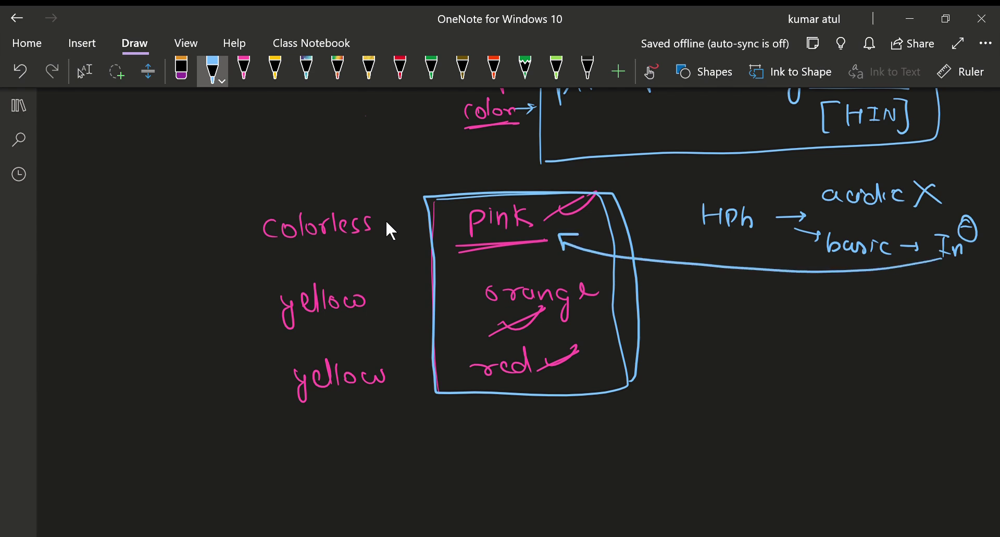
key("ctrl+z")
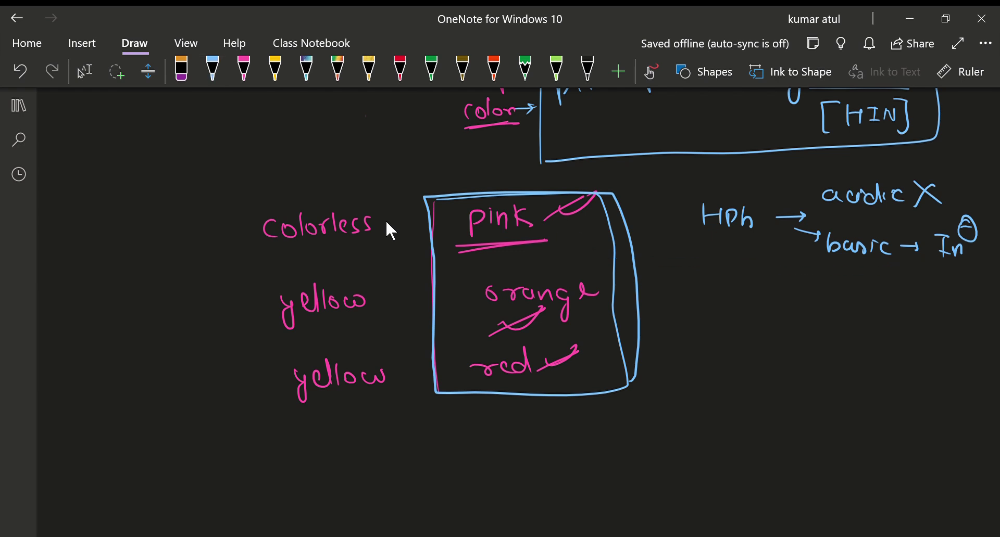
Underline In⊖, draw an arrow out of the box's right edge, and begin 'methyl' at left
left_click_drag(936, 264, 975, 267)
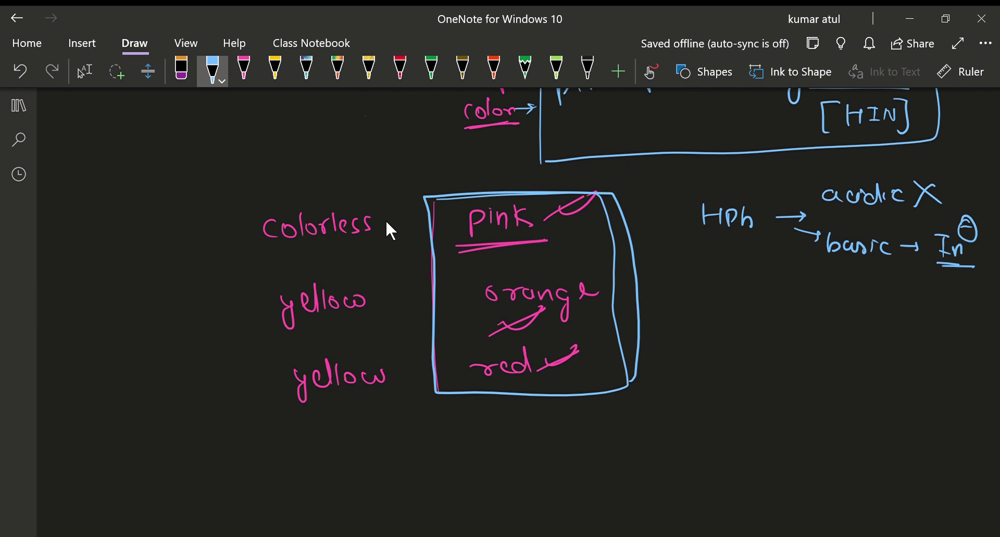
left_click_drag(698, 235, 757, 235)
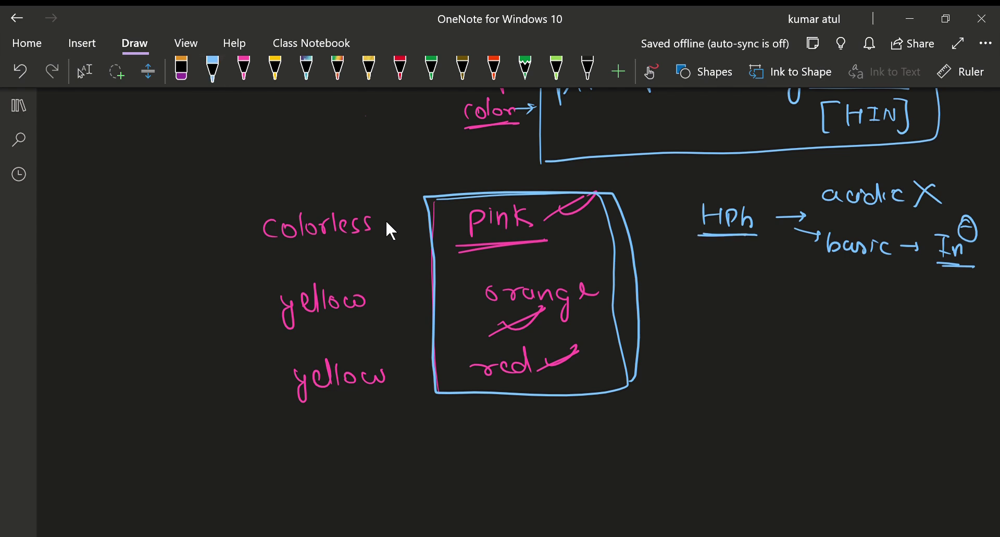
key("ctrl+z")
mouse_move(614, 295)
left_mouse_down()
mouse_move(681, 294)
mouse_move(675, 301)
left_mouse_up()
mouse_move(92, 313)
left_mouse_down()
mouse_move(147, 296)
mouse_move(186, 301)
mouse_move(139, 328)
mouse_move(219, 318)
left_mouse_up()
Complete the label 'methyl orange', underlined, with 'meOH' written beneath it
mouse_move(219, 323)
left_mouse_down()
mouse_move(213, 344)
mouse_move(231, 320)
left_mouse_up()
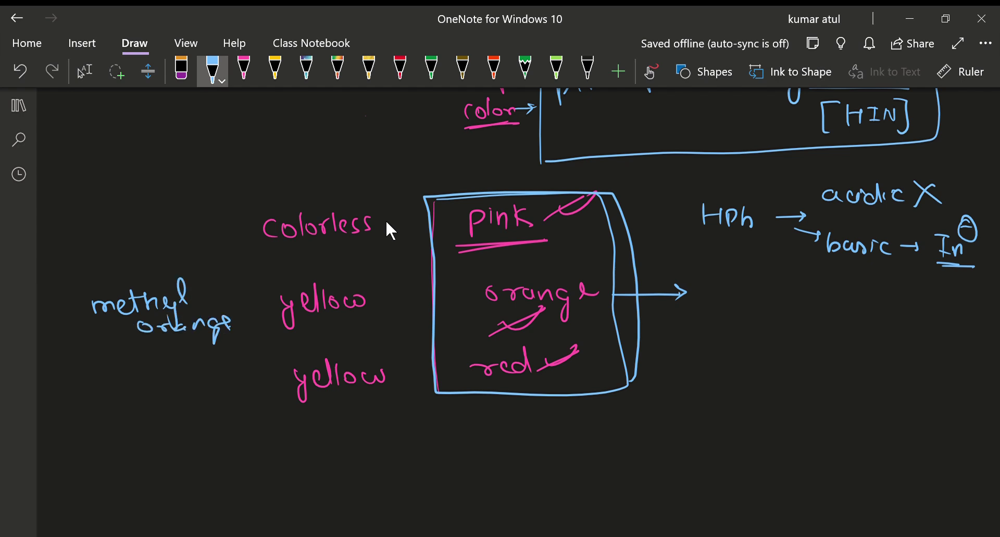
left_click_drag(136, 341, 216, 333)
mouse_move(85, 348)
left_mouse_down()
mouse_move(87, 363)
mouse_move(116, 358)
left_mouse_up()
left_click_drag(128, 345, 143, 358)
left_click_drag(142, 351, 151, 349)
left_click_drag(150, 344, 153, 364)
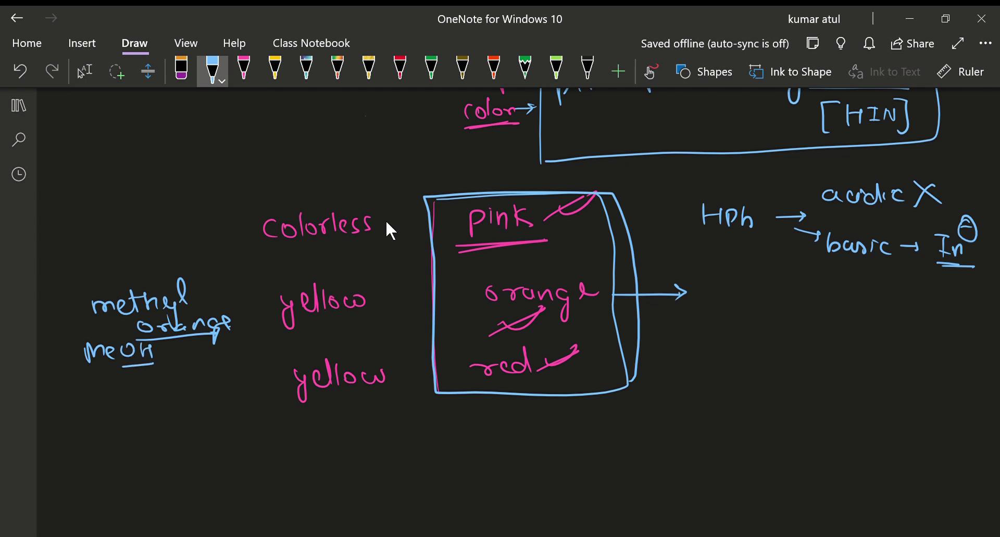
Write '→ acidic → Met' with 'Met' underlined, and draw a line across the box below orange
mouse_move(761, 292)
left_mouse_down()
mouse_move(862, 310)
mouse_move(915, 304)
left_mouse_up()
mouse_move(907, 300)
left_mouse_down()
mouse_move(908, 310)
mouse_move(934, 311)
left_mouse_up()
mouse_move(934, 311)
left_mouse_down()
mouse_move(950, 302)
mouse_move(967, 316)
left_mouse_up()
left_click_drag(956, 300, 976, 297)
left_click_drag(934, 327, 971, 326)
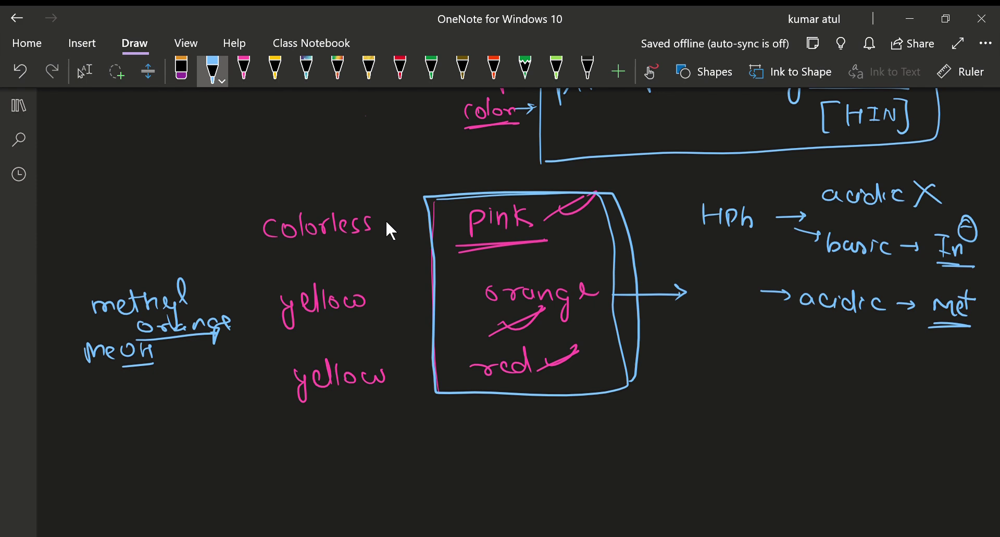
left_click_drag(479, 312, 605, 310)
left_click_drag(434, 320, 612, 313)
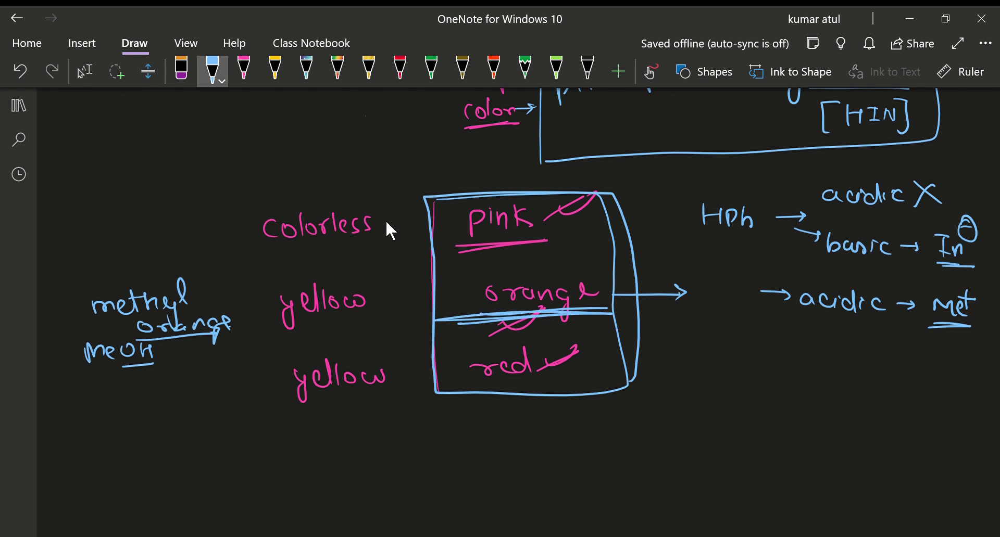
Write 'me Red' underlined, close the box's bottom edge, tick 'red', and double-underline the lower 'yellow'
mouse_move(106, 398)
left_mouse_down()
mouse_move(105, 412)
mouse_move(146, 408)
left_mouse_up()
mouse_move(156, 391)
left_mouse_down()
mouse_move(157, 410)
mouse_move(186, 399)
left_mouse_up()
left_click_drag(198, 397, 205, 380)
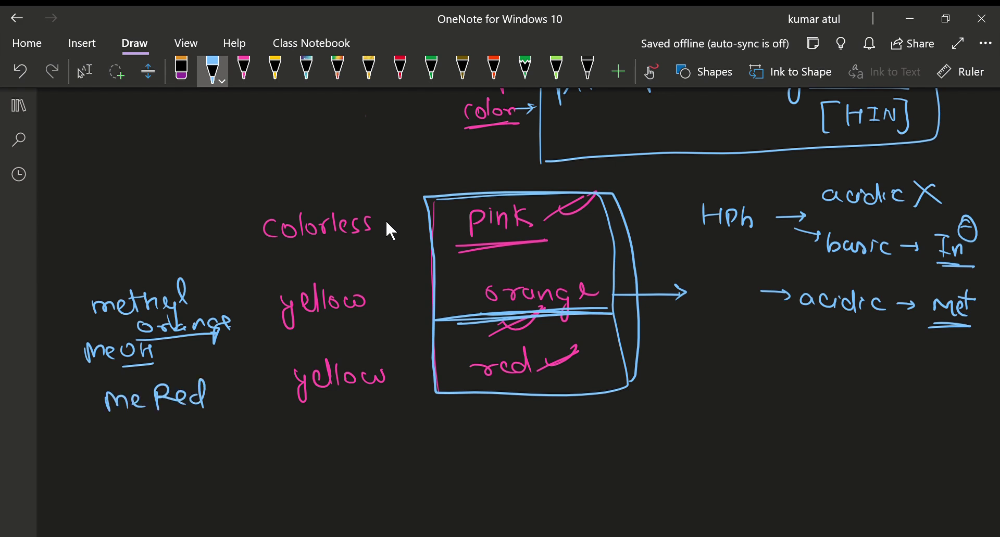
left_click_drag(110, 424, 240, 415)
left_click_drag(278, 409, 371, 400)
left_click_drag(432, 392, 622, 382)
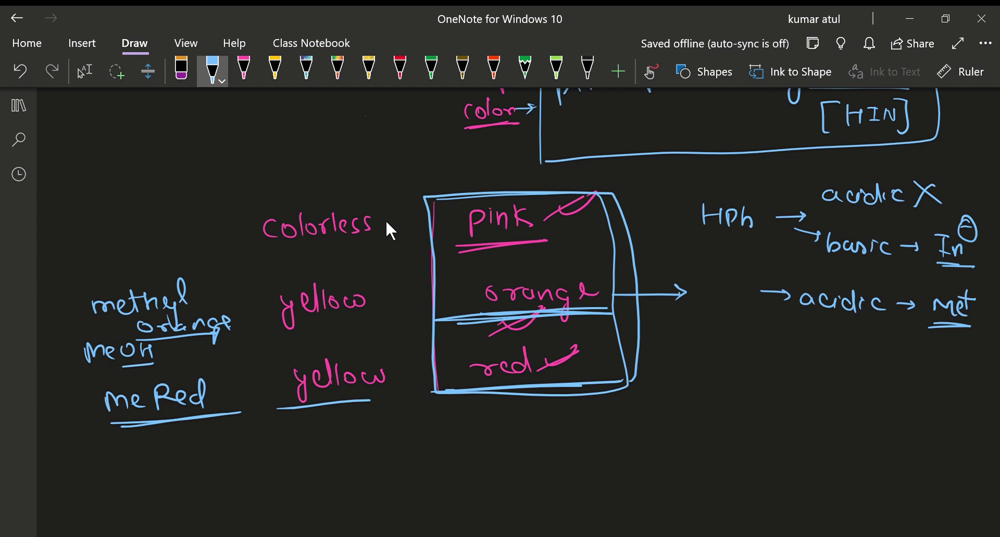
mouse_move(202, 267)
left_mouse_down()
mouse_move(140, 257)
mouse_move(201, 448)
mouse_move(62, 331)
mouse_move(223, 396)
left_mouse_up()
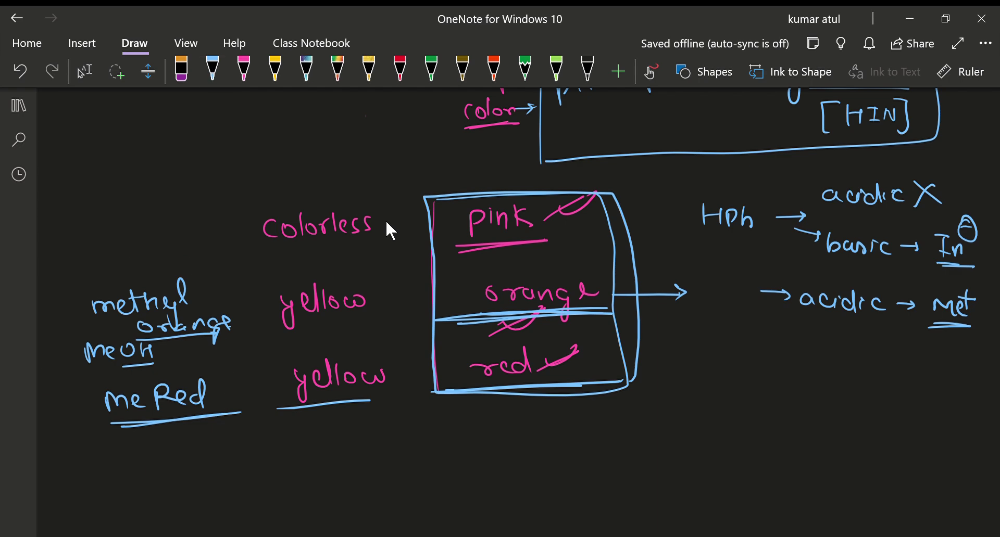
left_click_drag(588, 361, 617, 348)
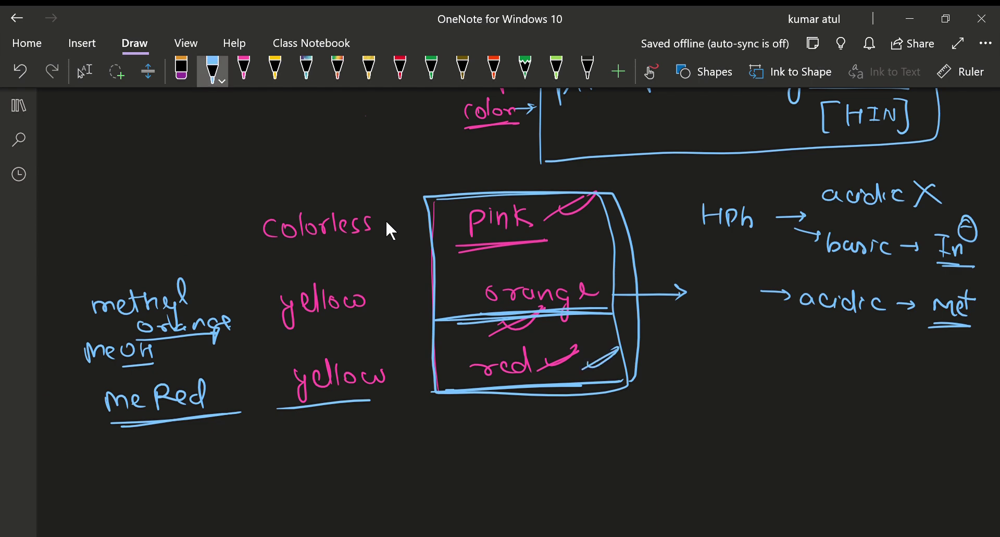
mouse_move(280, 402)
left_mouse_down()
mouse_move(377, 397)
mouse_move(370, 405)
left_mouse_up()
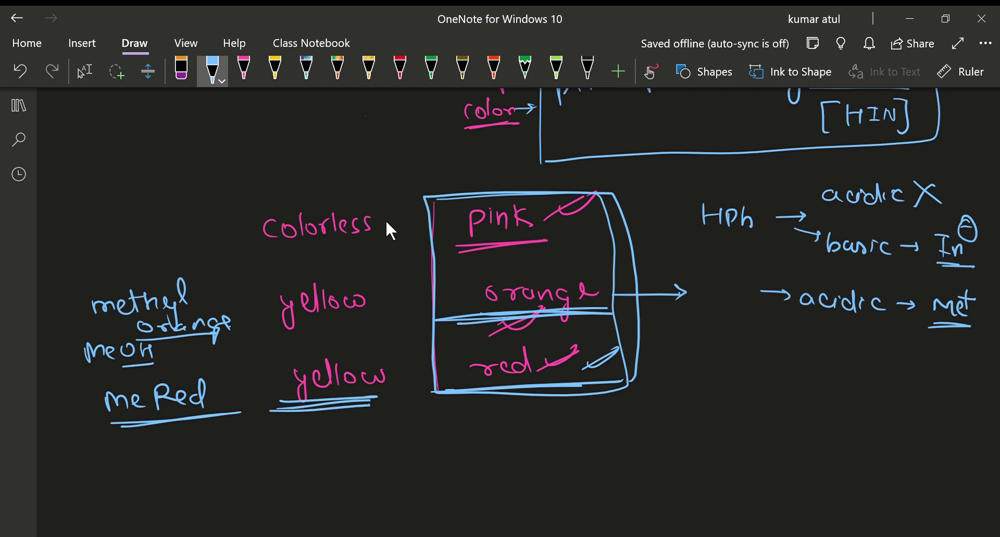
Write 'Hph' beside 'Colorless' and underline it
mouse_move(103, 221)
left_mouse_down()
mouse_move(105, 248)
mouse_move(122, 232)
left_mouse_up()
mouse_move(121, 222)
left_mouse_down()
mouse_move(123, 241)
mouse_move(139, 234)
left_mouse_up()
left_click_drag(149, 218, 162, 240)
left_click_drag(101, 253, 170, 244)
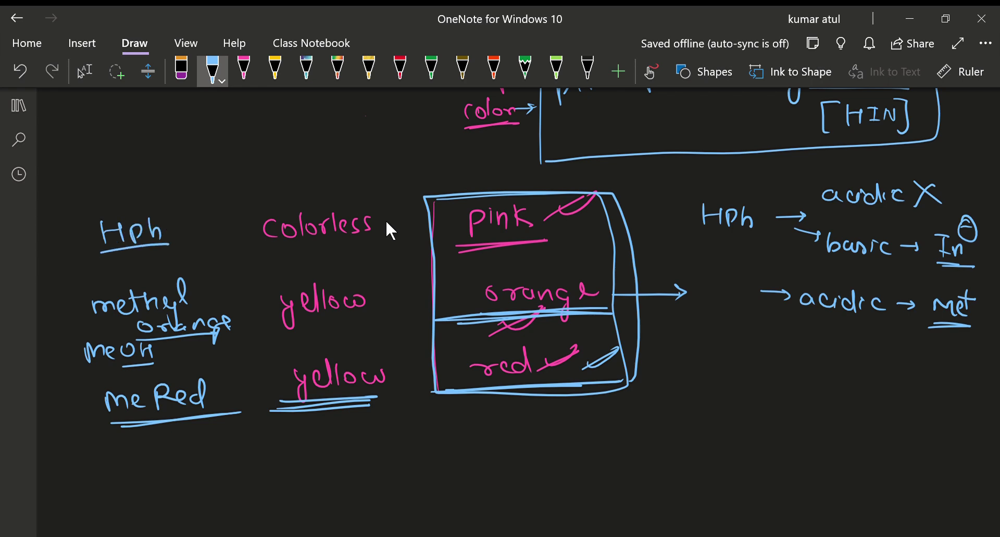